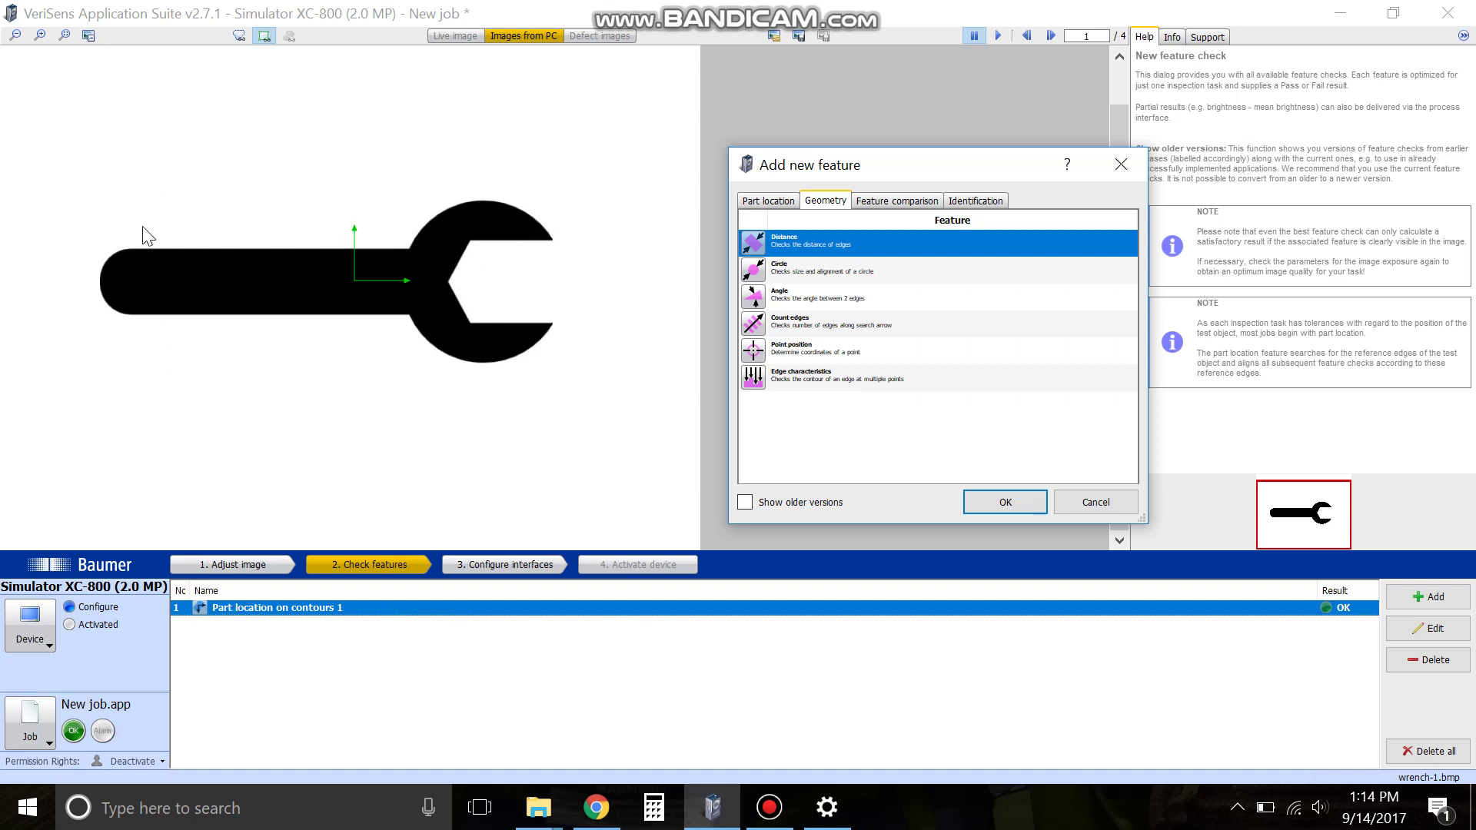
Add an Angle feature check with search line A across the wrench's lower jaw edge and line B across the upper slanted inner edge
left_click(804, 302)
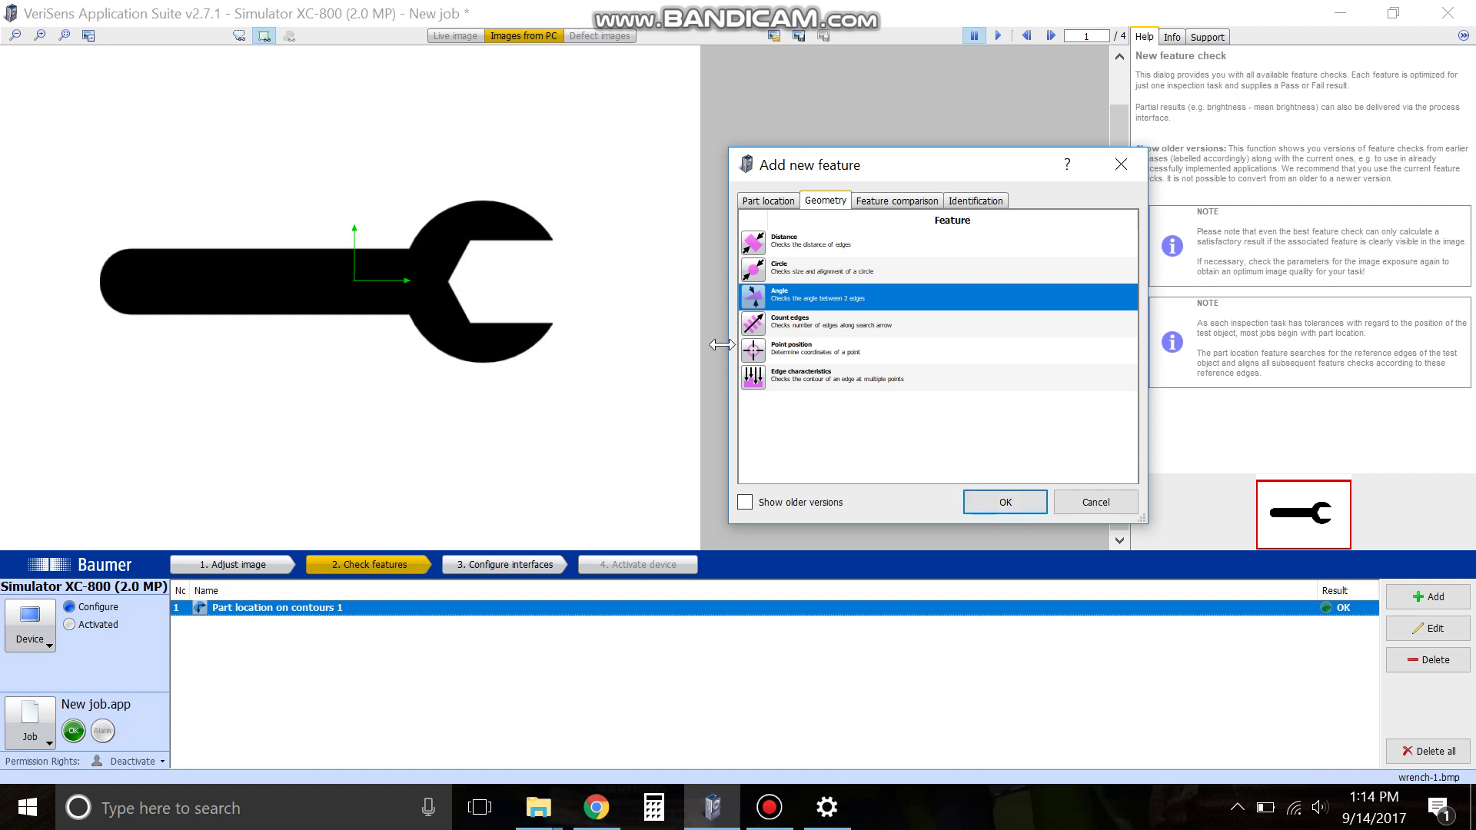
double_click(785, 300)
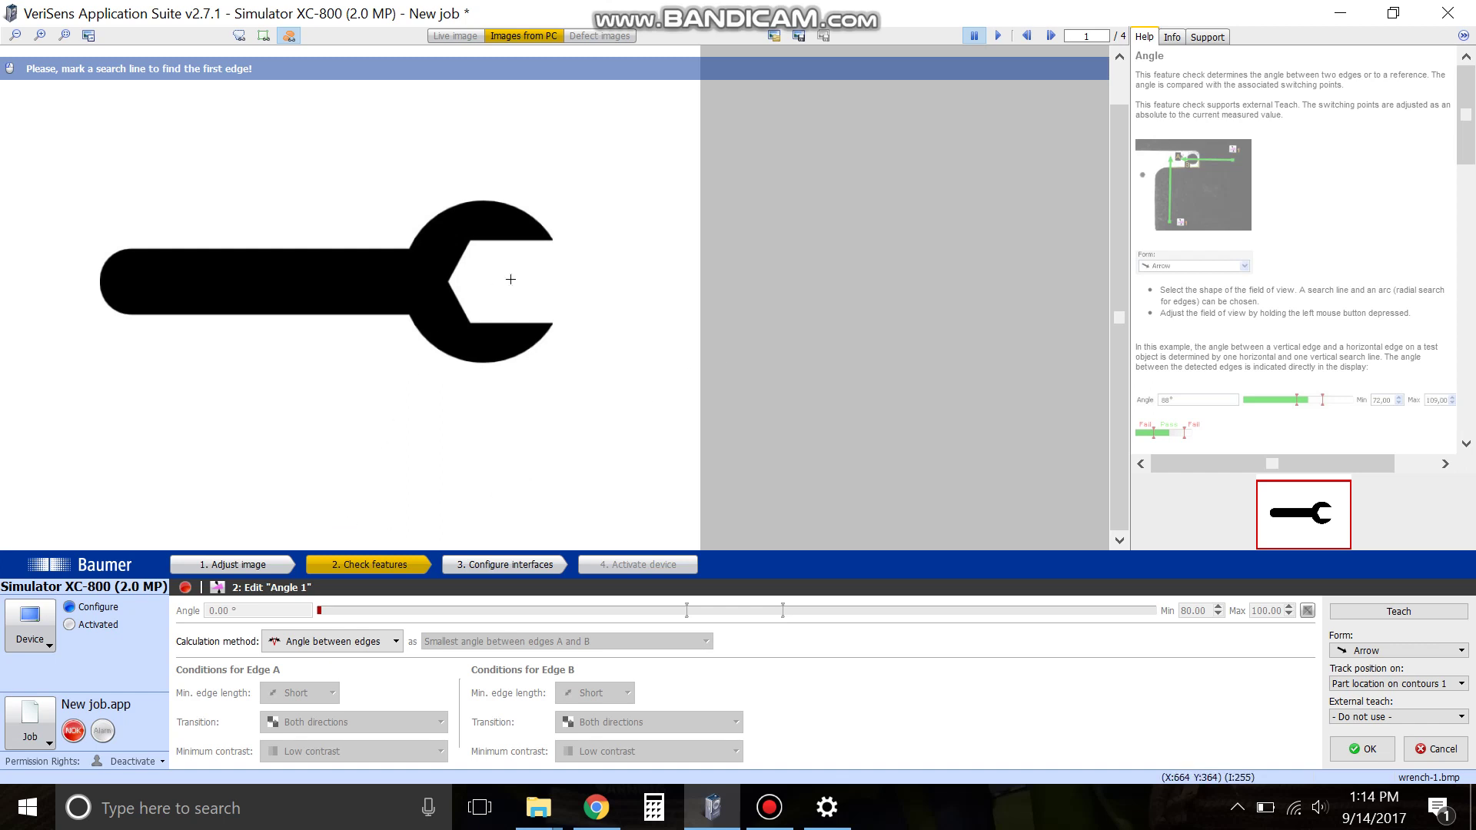
left_click_drag(511, 285, 511, 387)
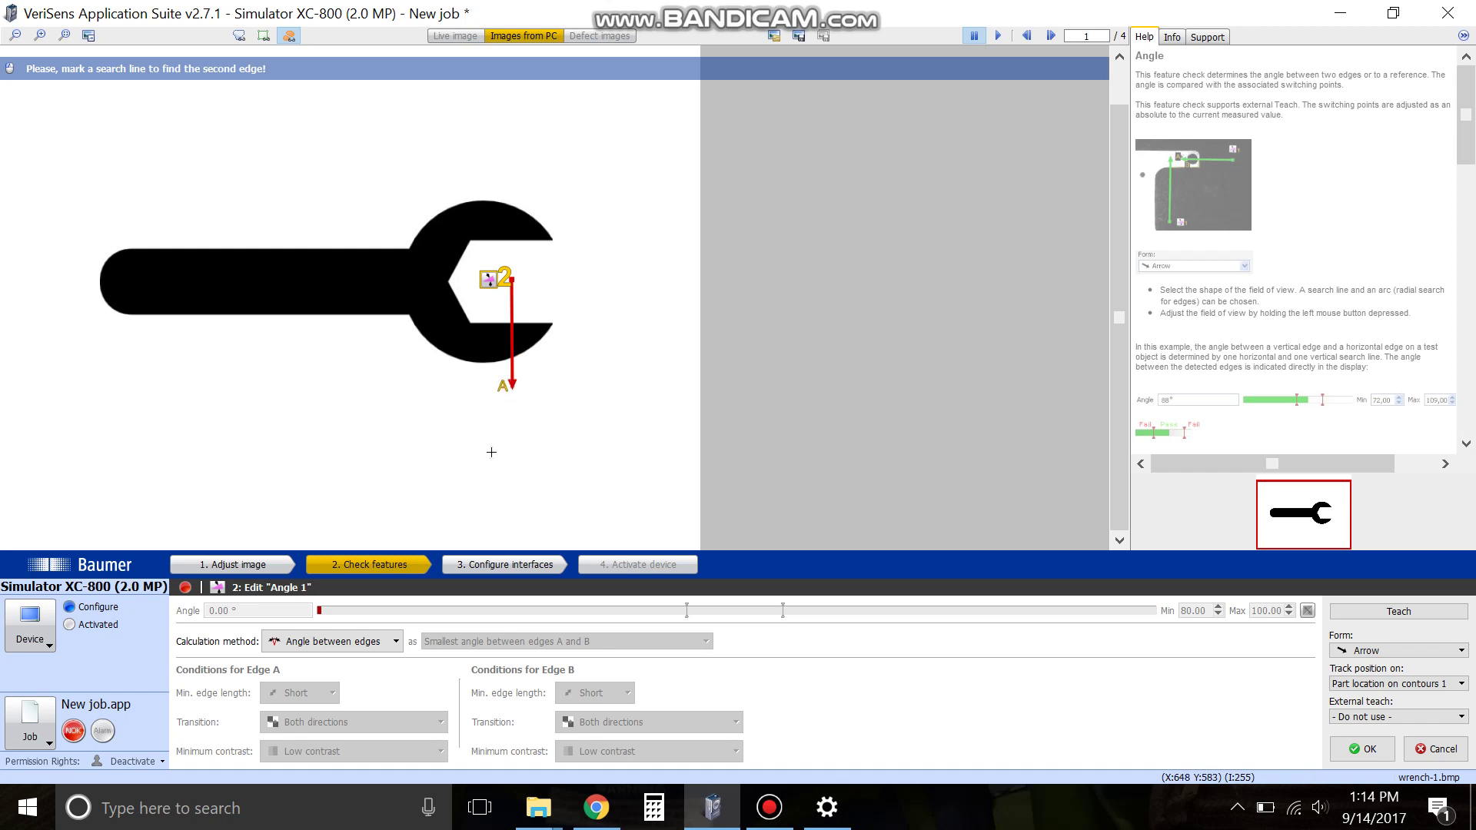
left_click_drag(505, 313, 505, 335)
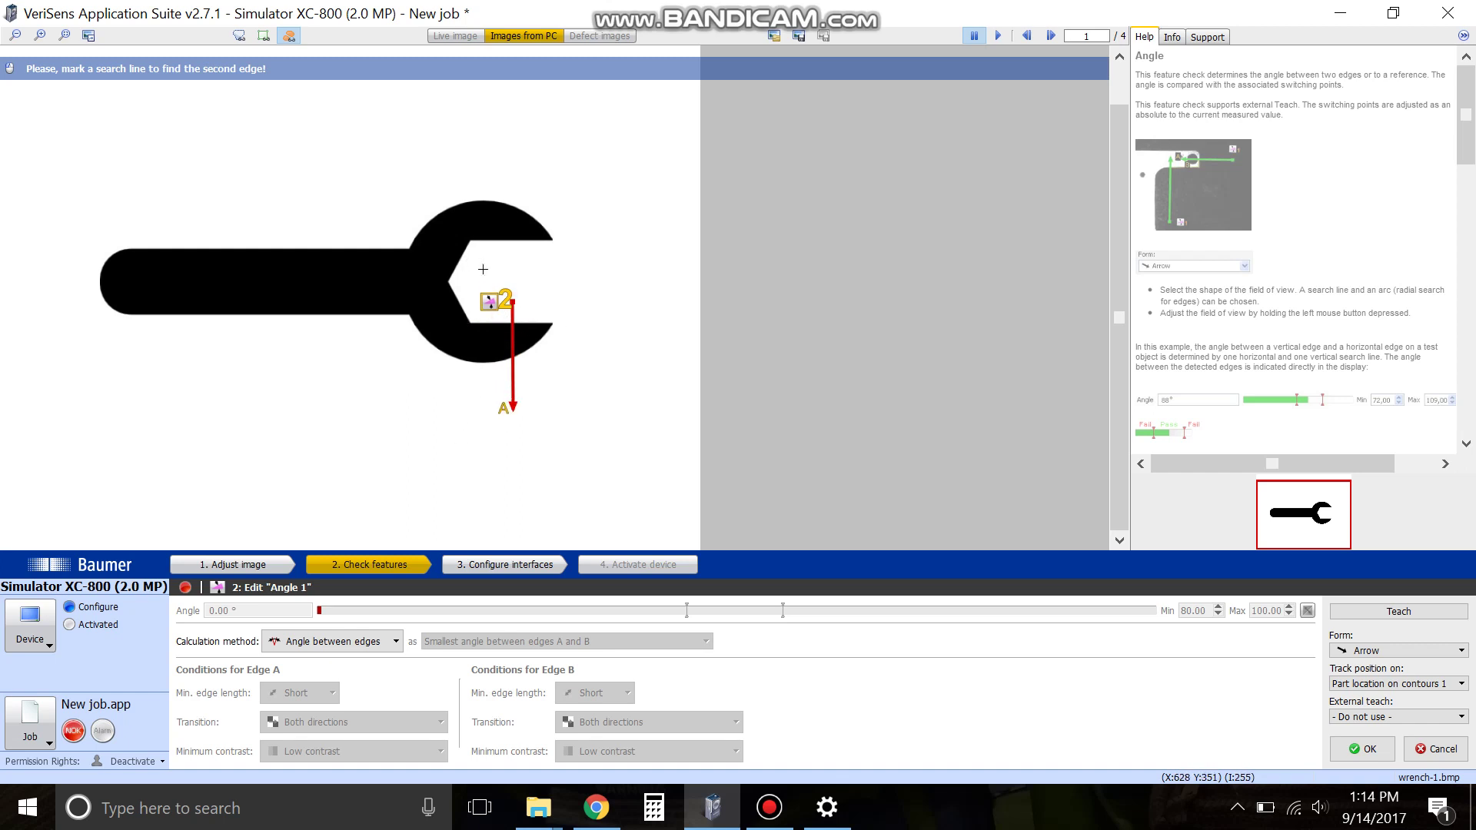
left_click_drag(483, 269, 405, 222)
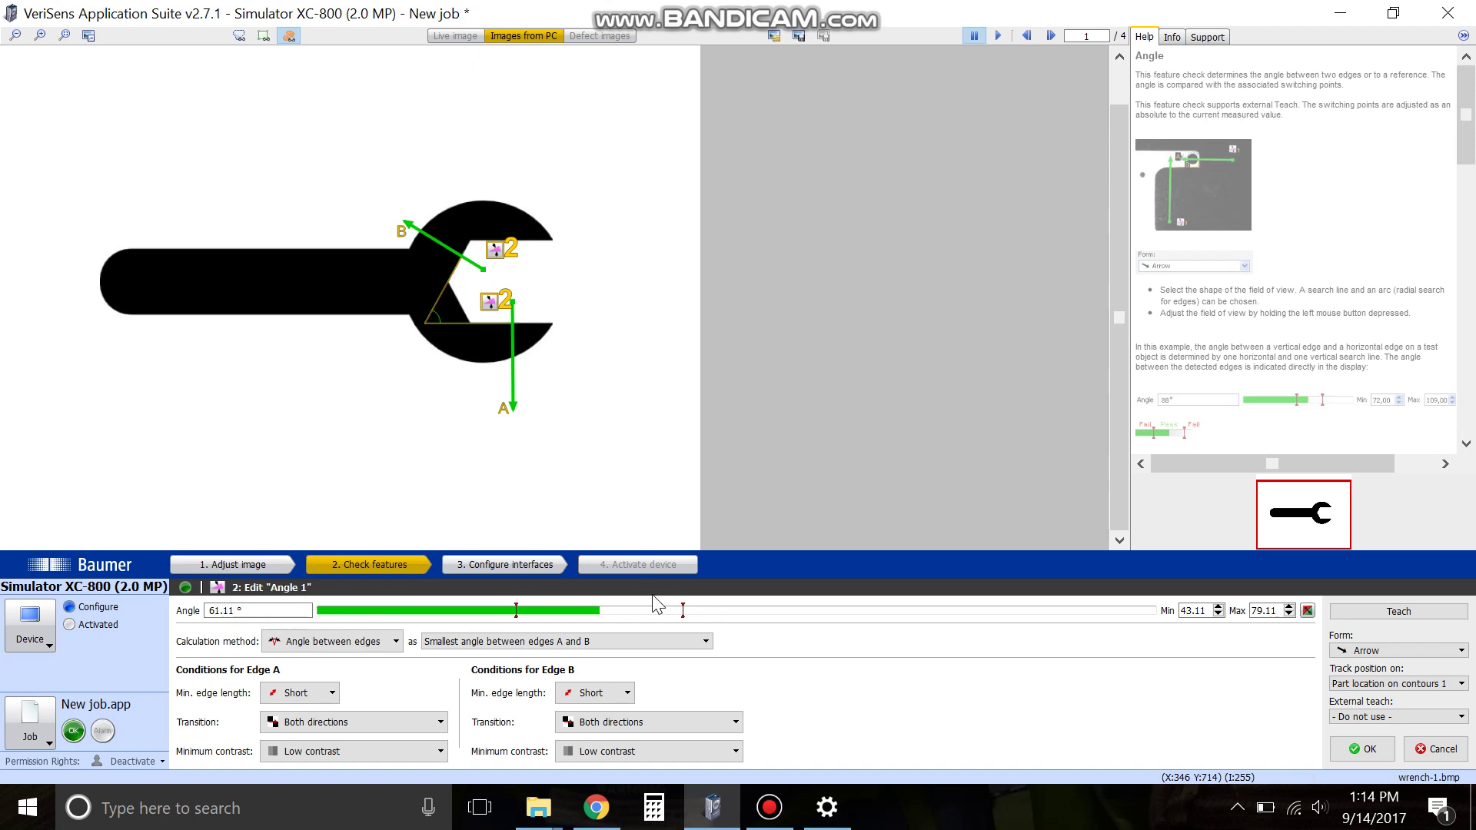
Shorten search line A across the lower jaw while trying Angle to reference, and return the calculation method to Angle between edges
left_click(351, 646)
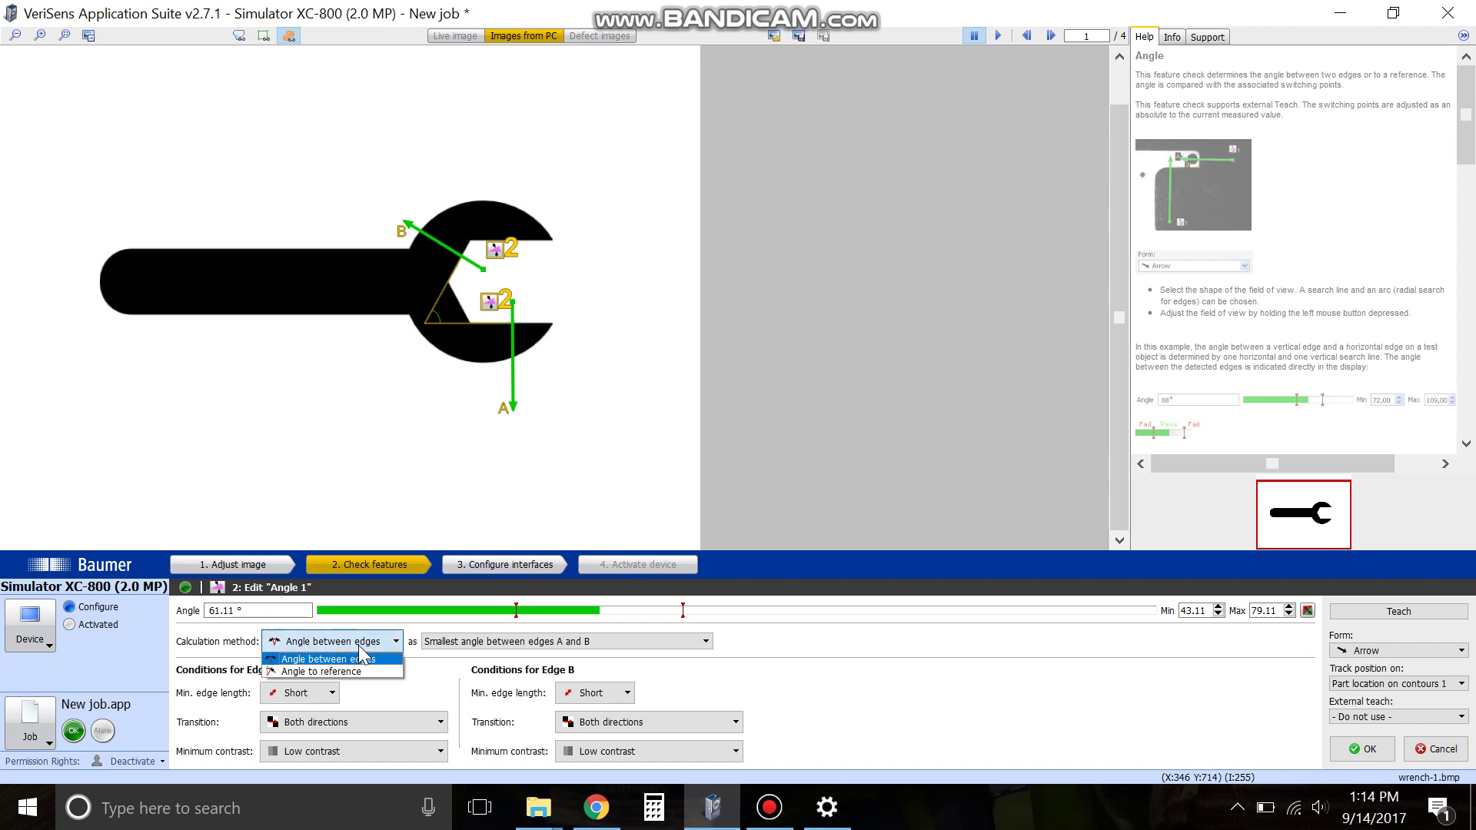
left_click(320, 671)
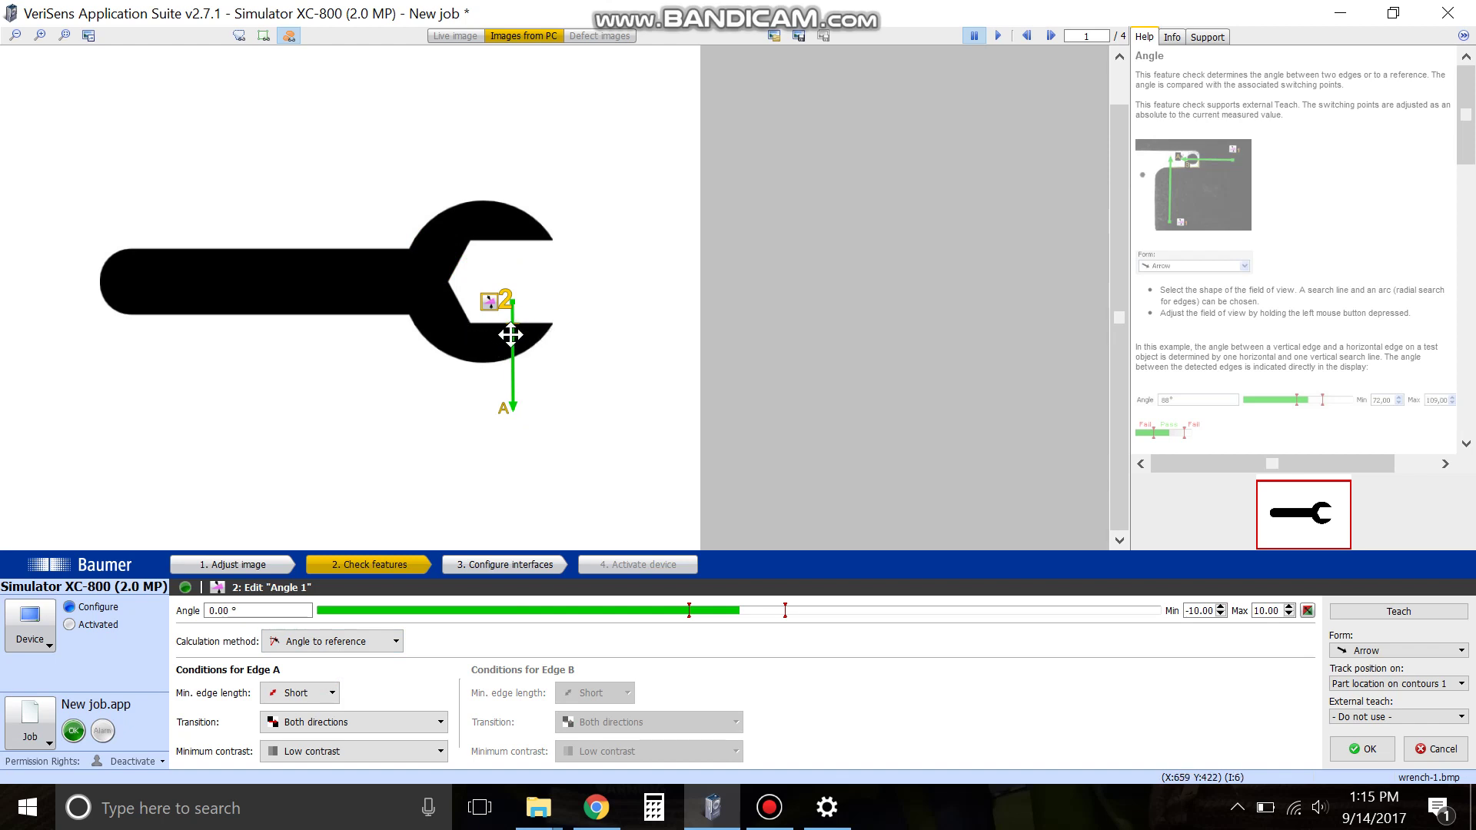
left_click_drag(512, 405, 513, 378)
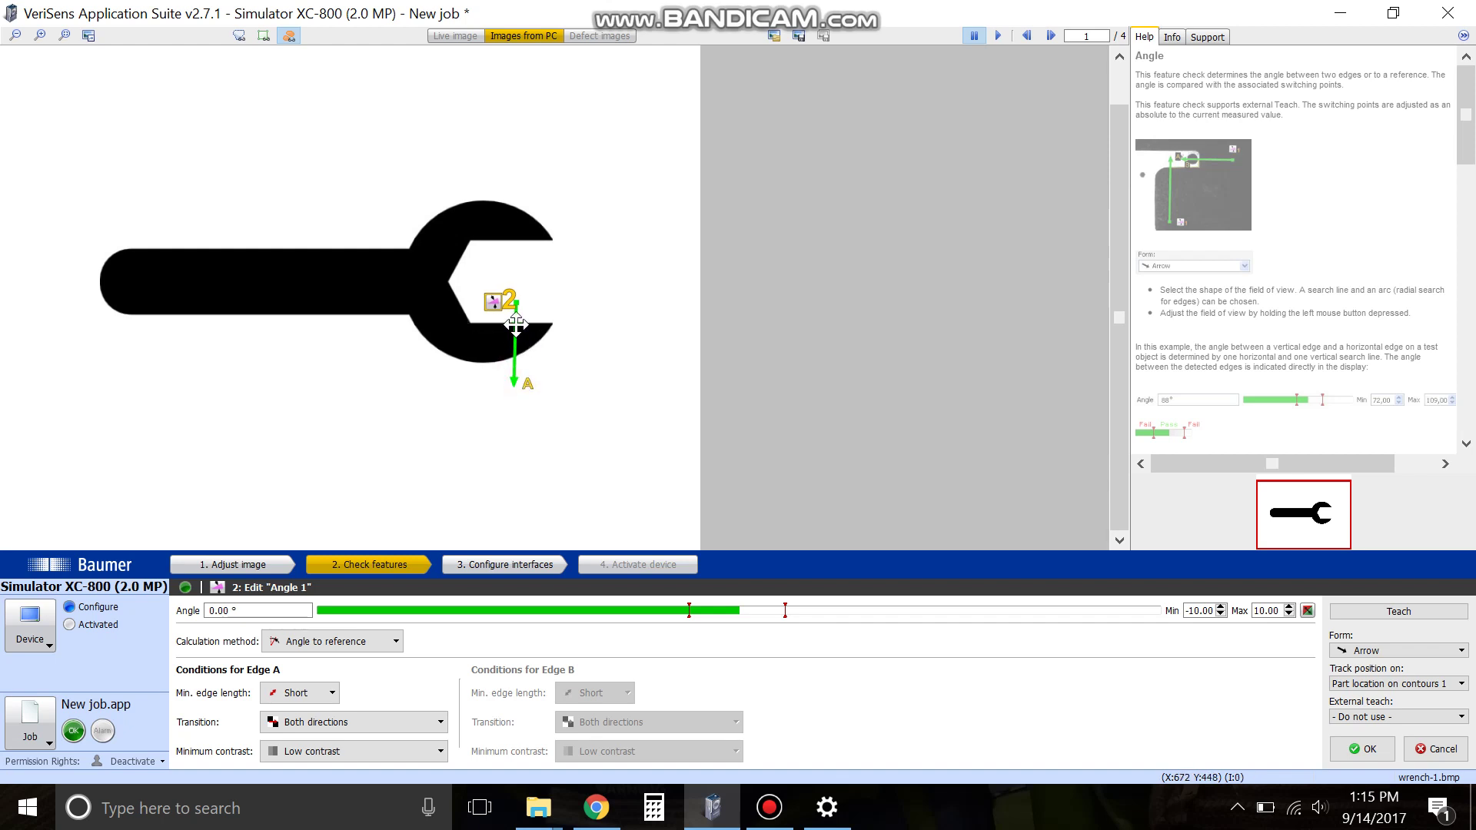
left_click_drag(514, 303, 513, 296)
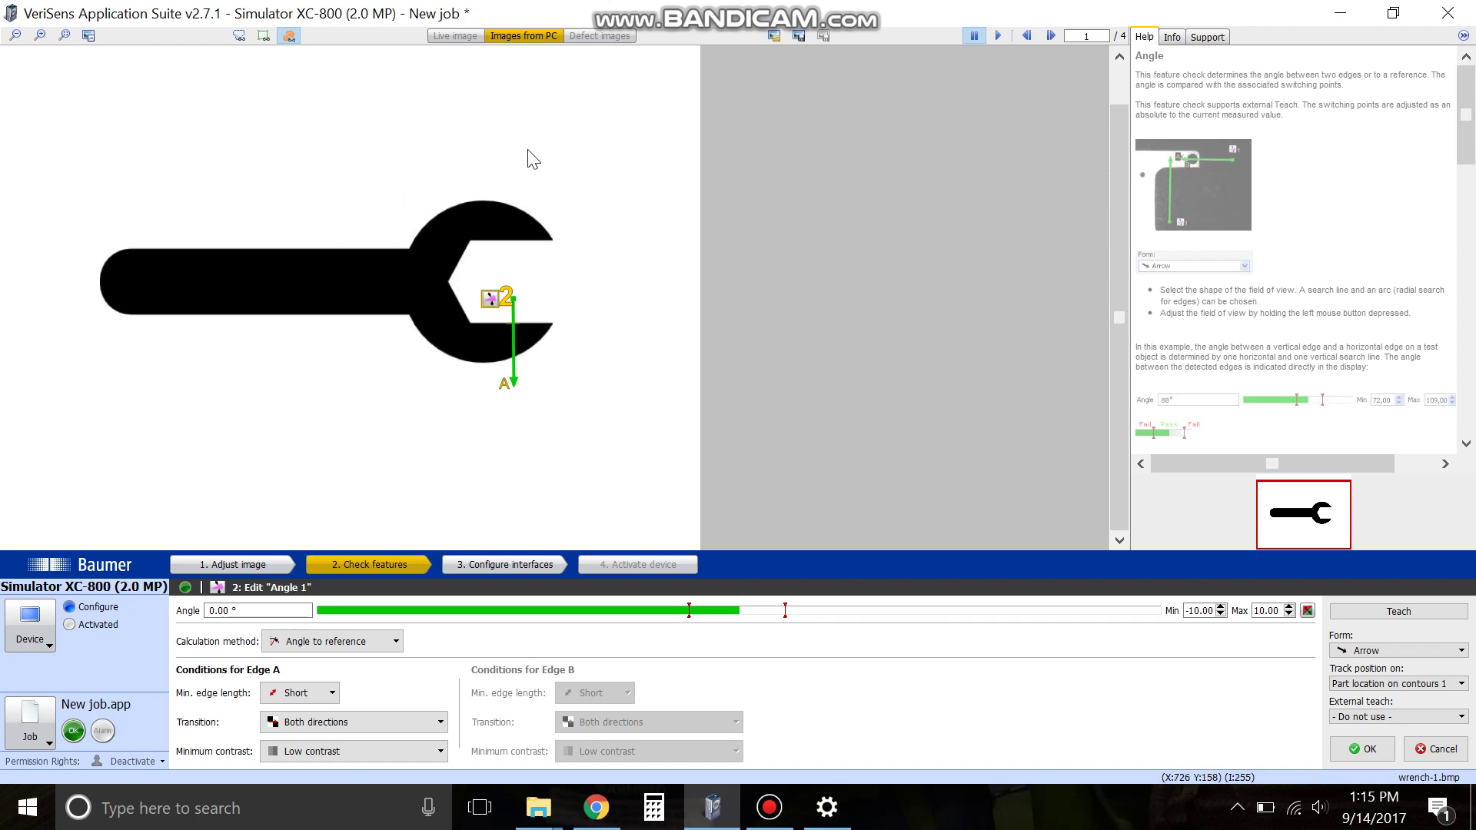
left_click(331, 641)
left_click(313, 659)
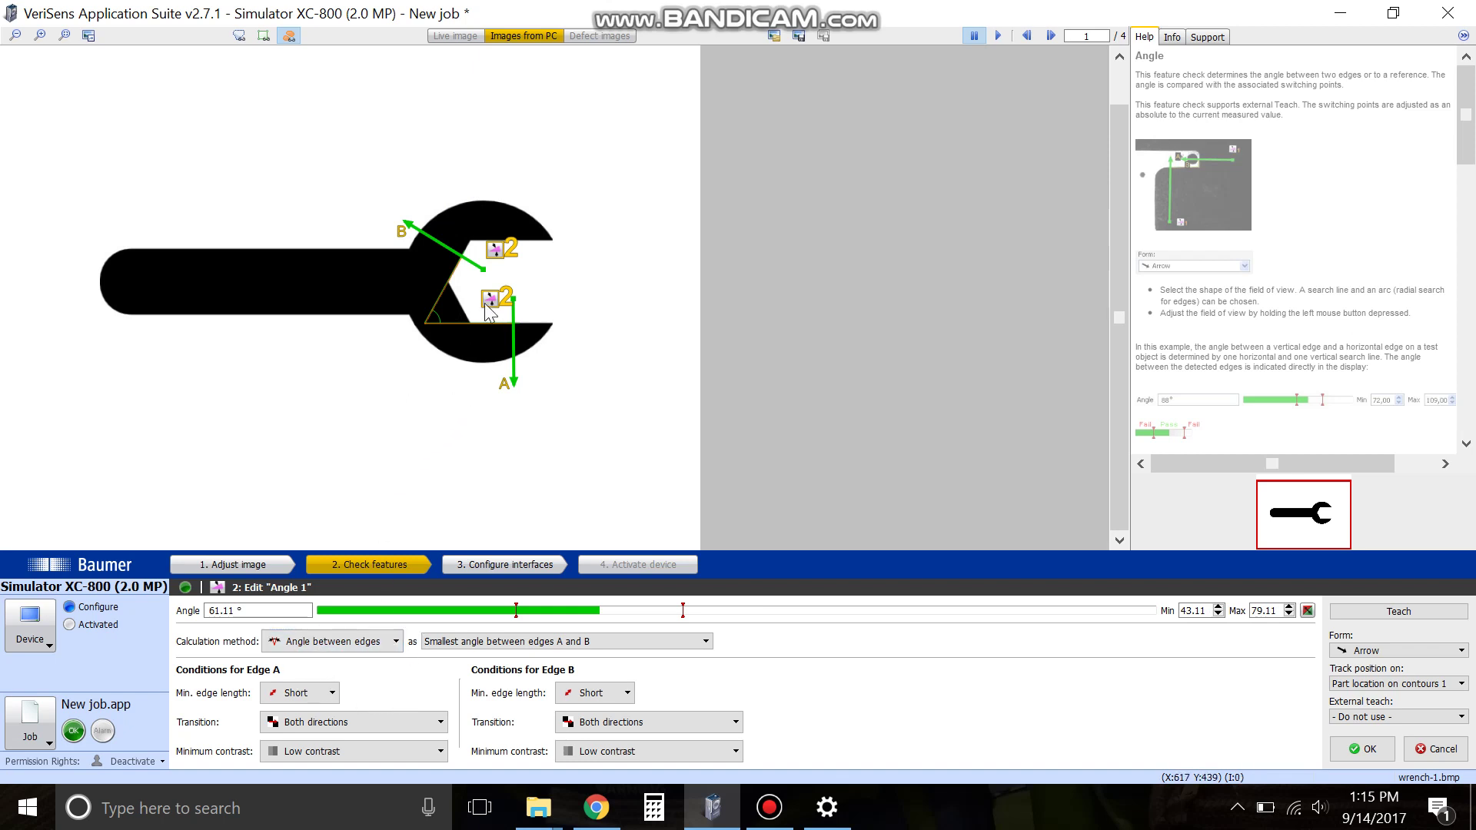
Shift search line B to the corner of the jaw opening and back across the middle of the slanted inner edge
mouse_move(442, 235)
left_mouse_down()
mouse_move(426, 228)
mouse_move(498, 263)
mouse_move(461, 242)
left_mouse_up()
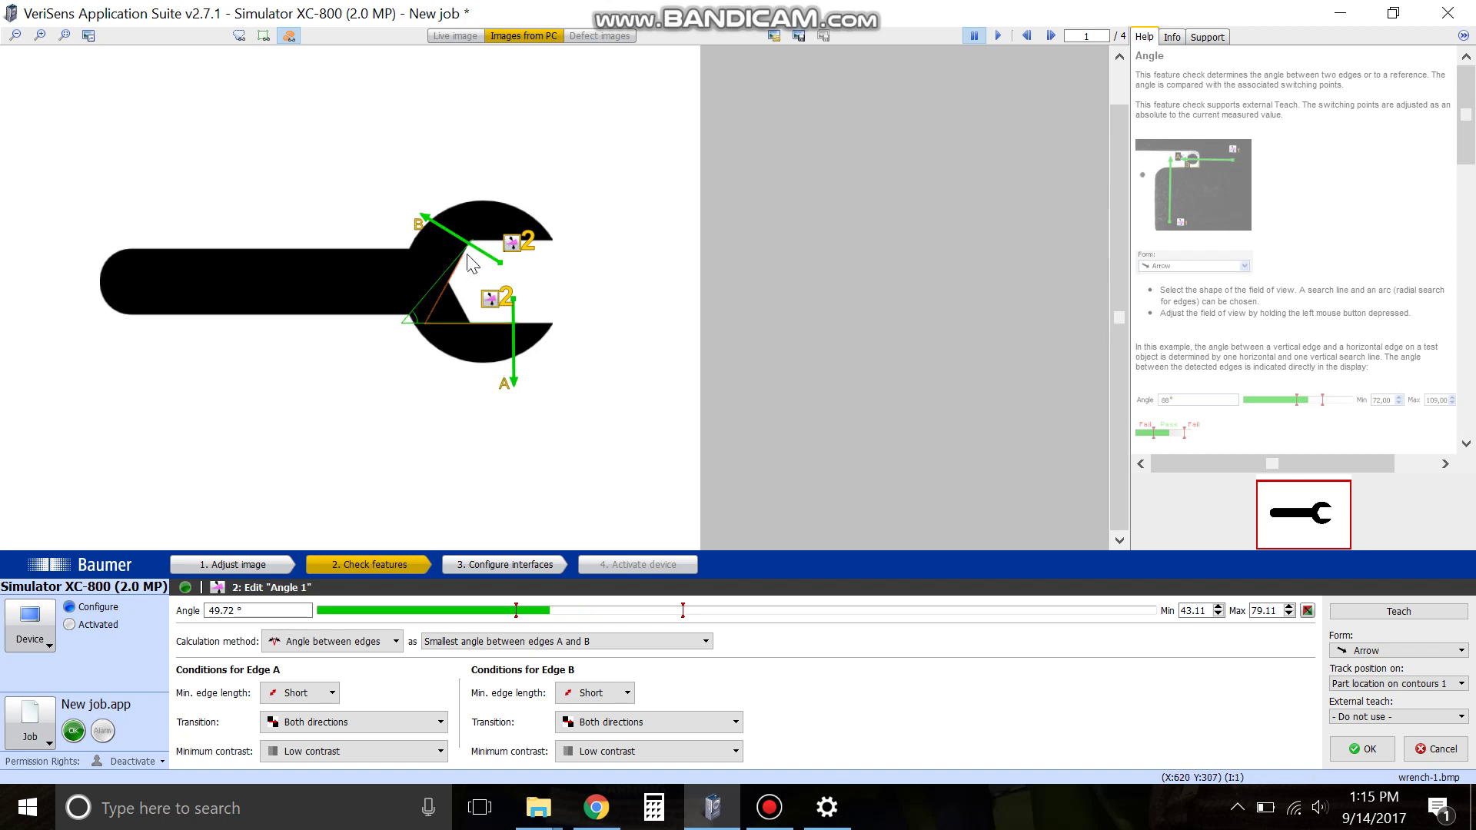
left_click_drag(460, 241, 439, 253)
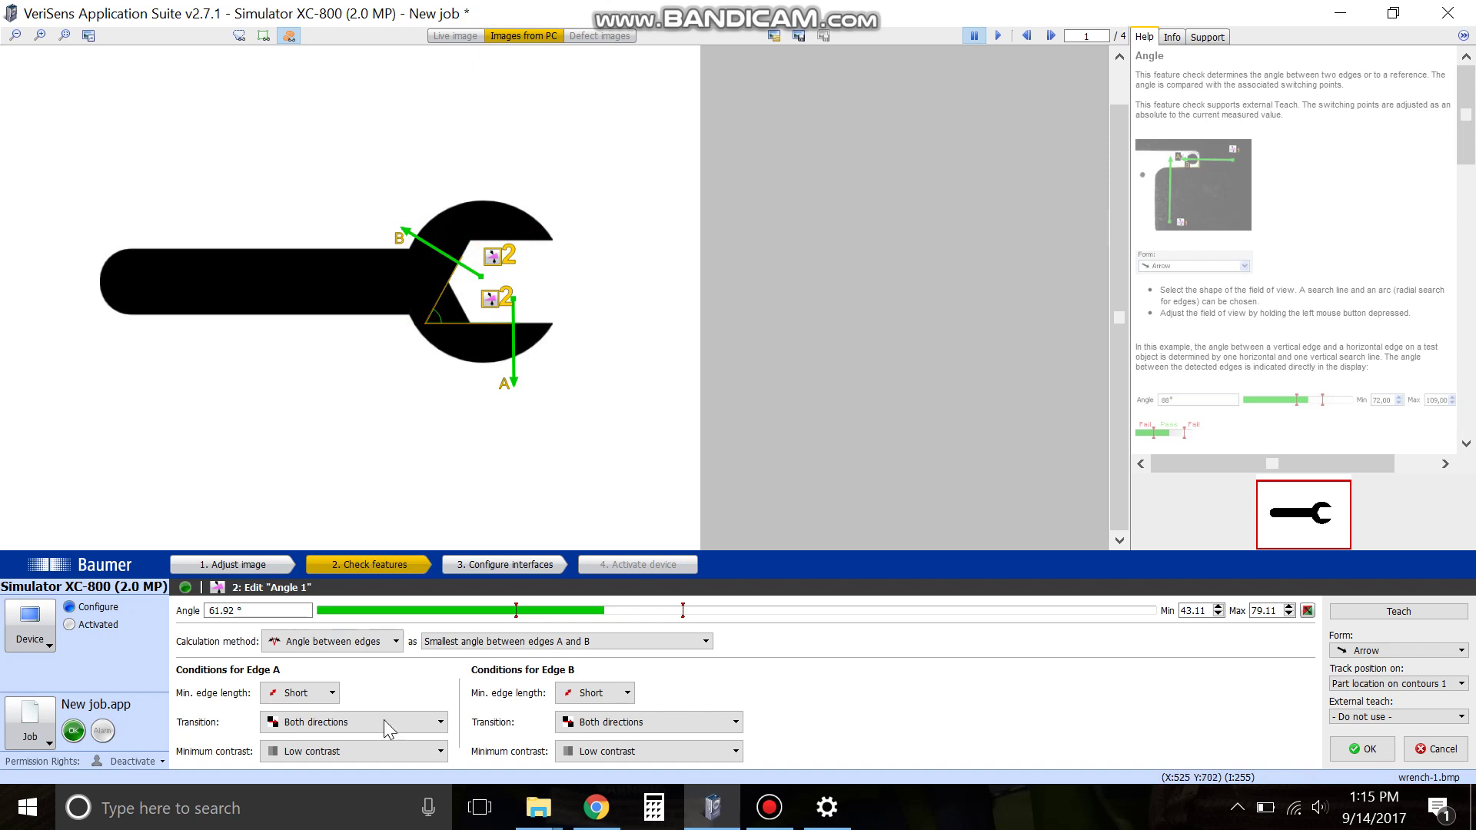
Set the minimum edge length to Long for Edge A and, after trying Long, to Normal for Edge B
left_click(303, 693)
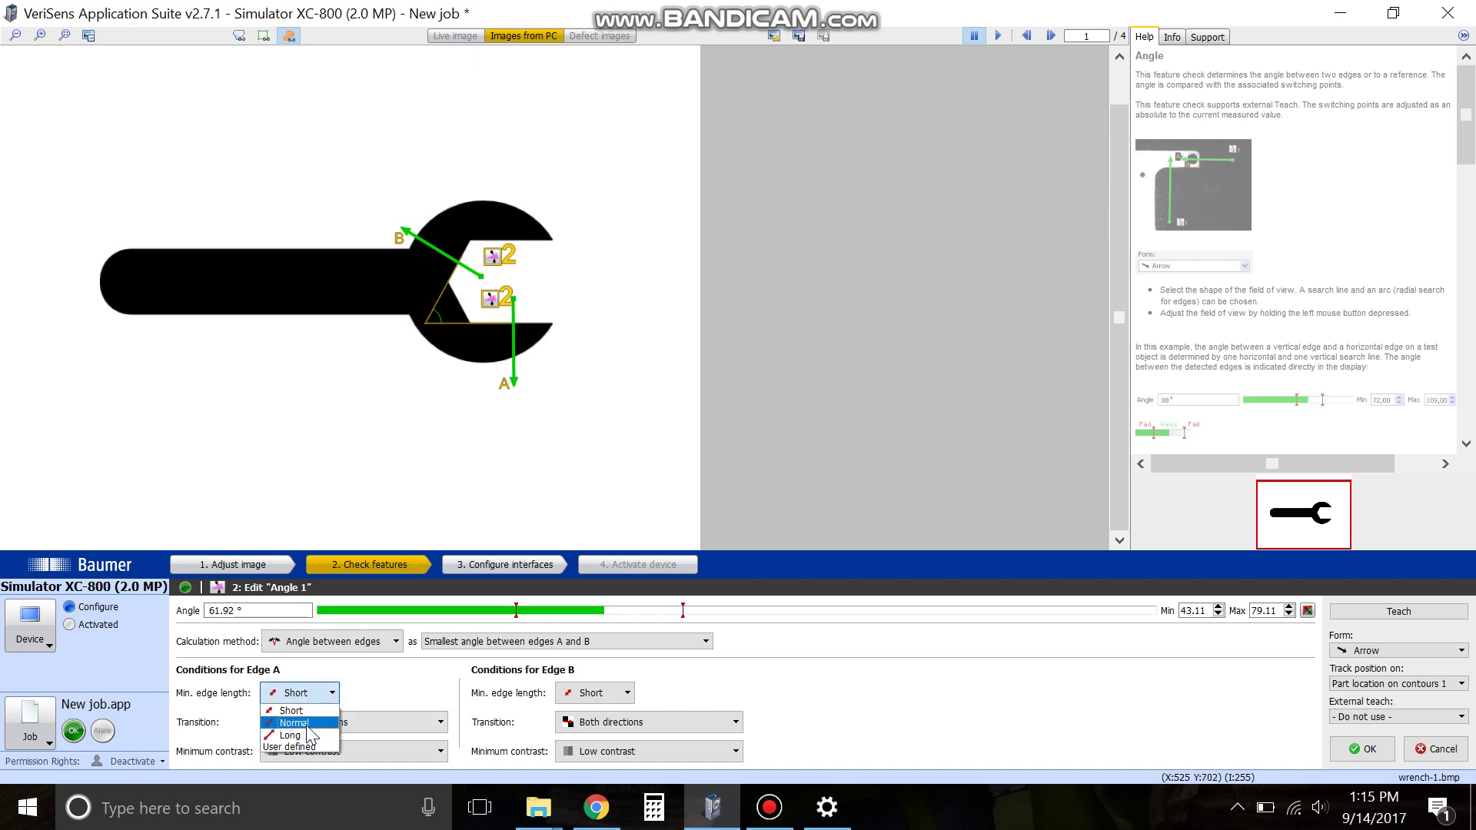
left_click(307, 735)
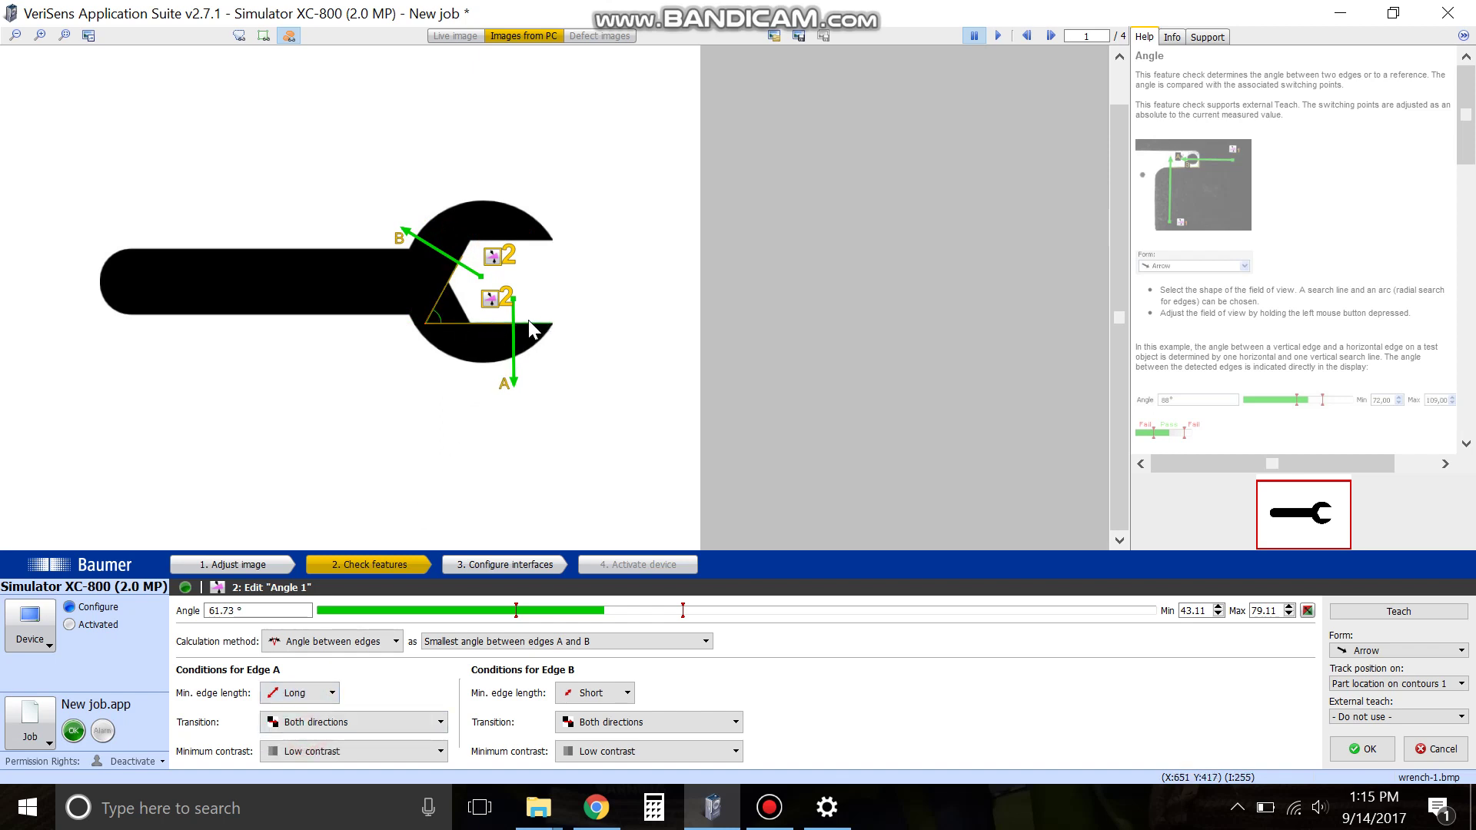
left_click(618, 690)
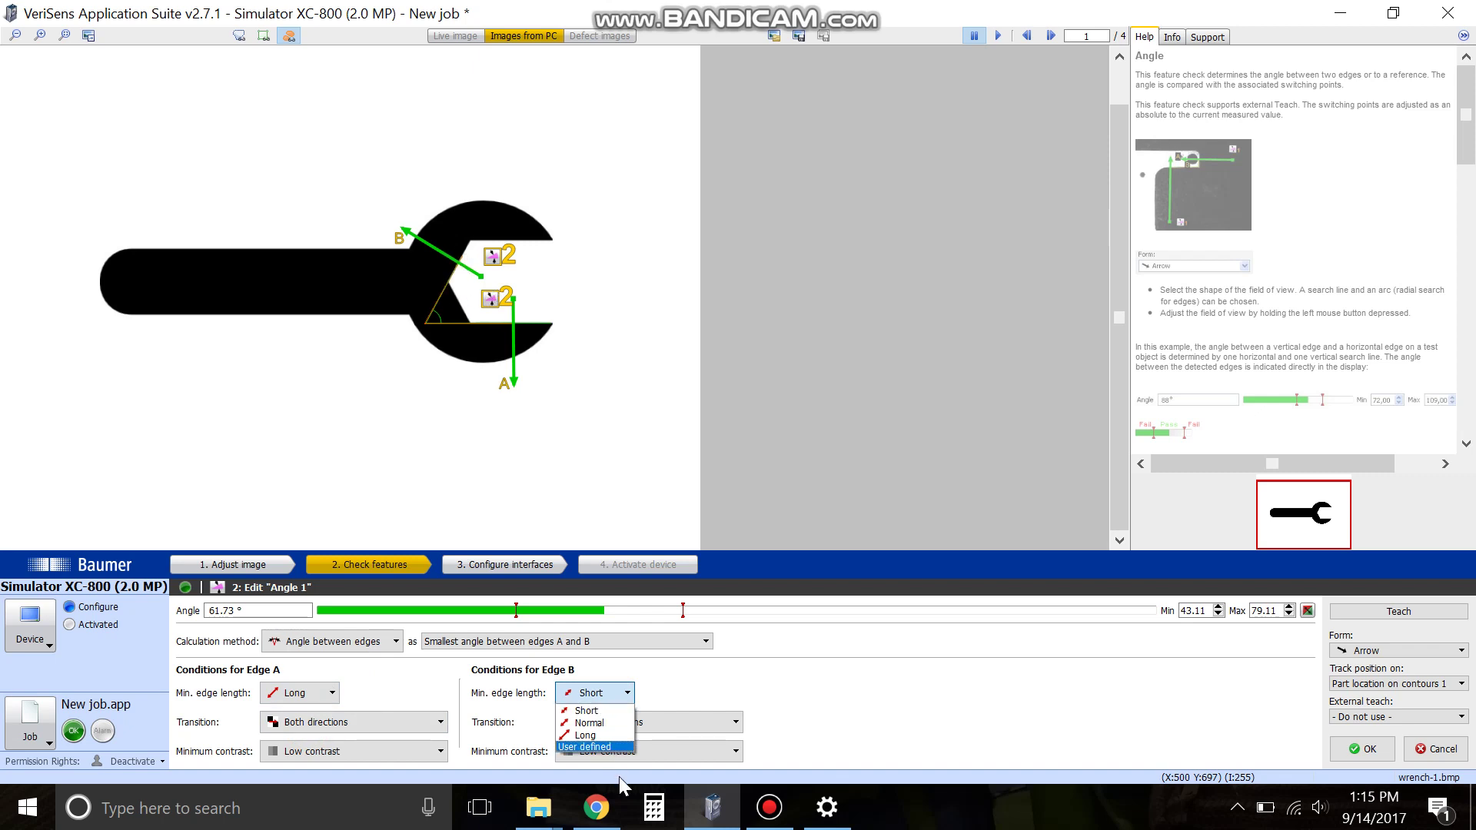
left_click(588, 732)
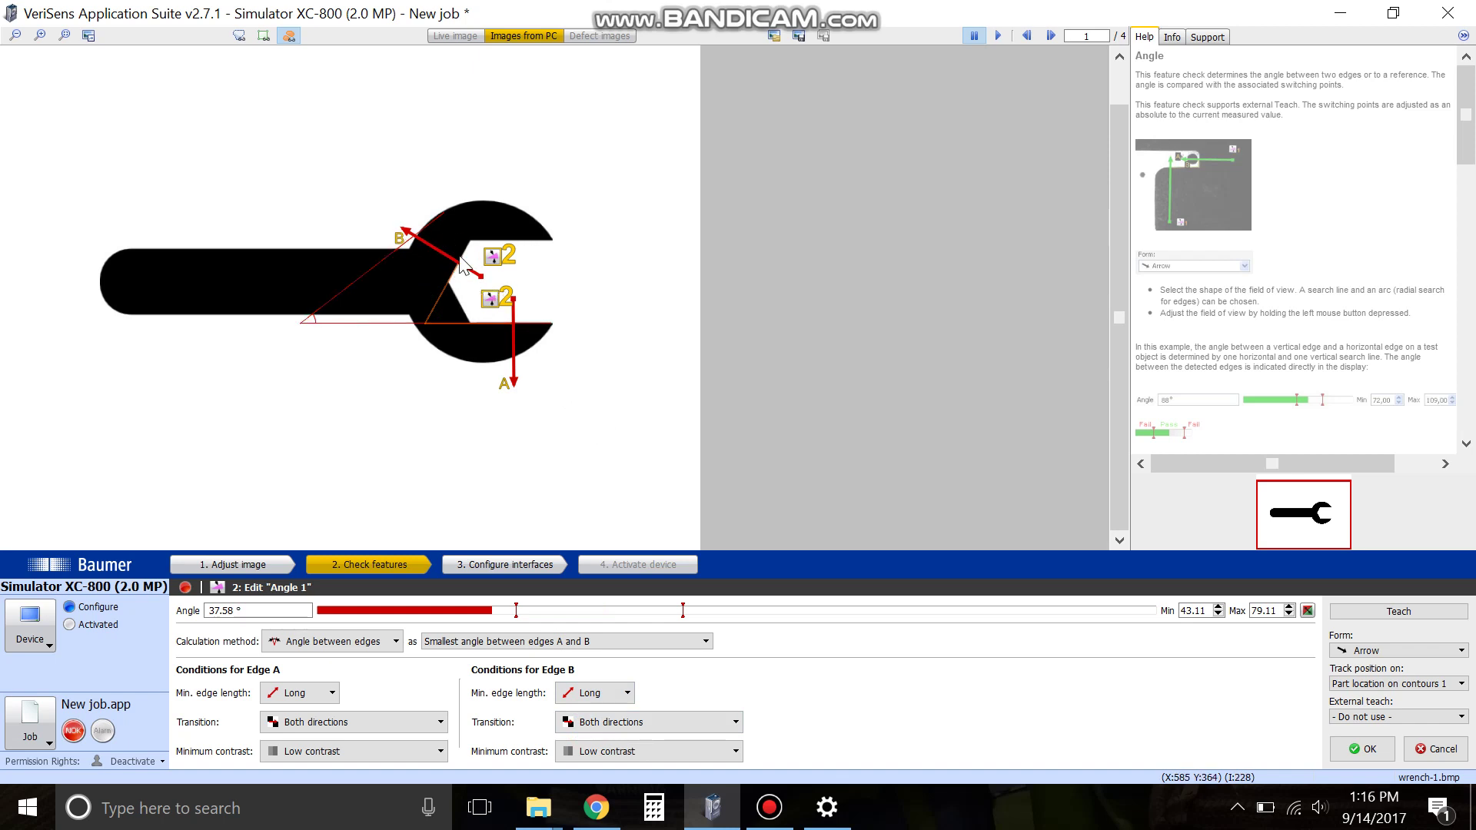
left_click(586, 693)
left_click(594, 744)
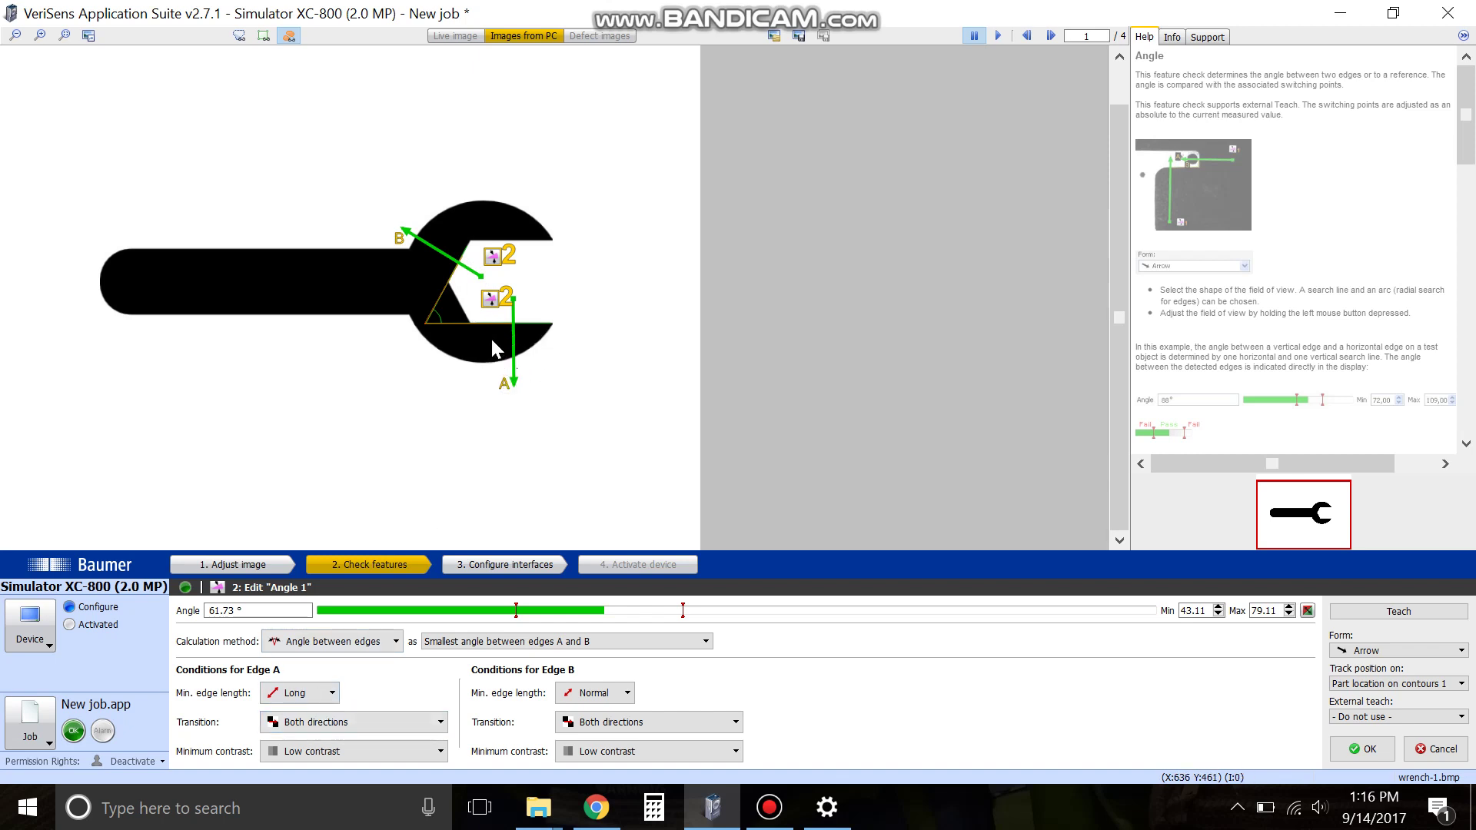
Set the transition to Bright to dark for both edges, trying Dark to bright on Edge A first
left_click(336, 722)
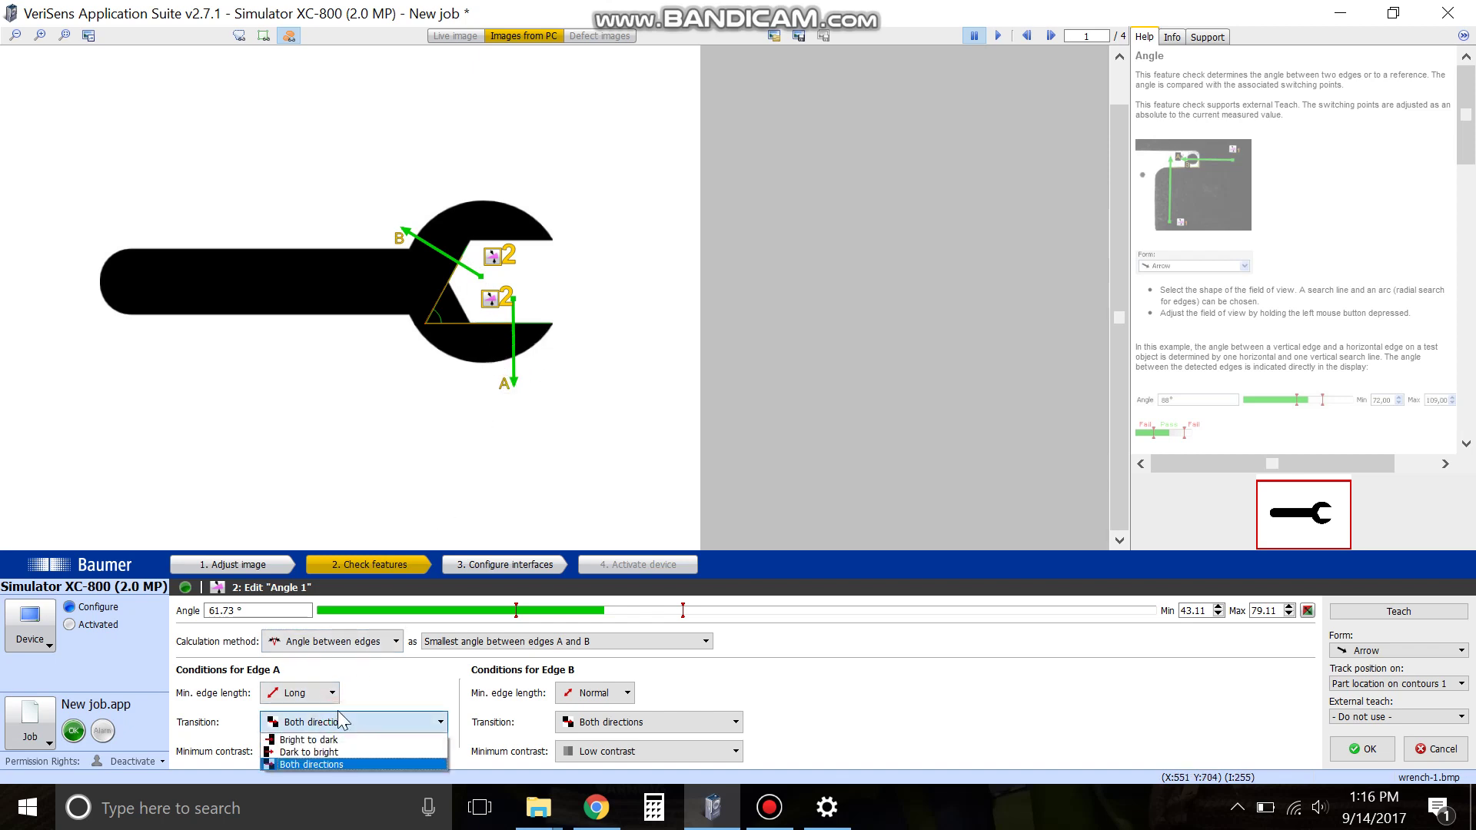
left_click(309, 752)
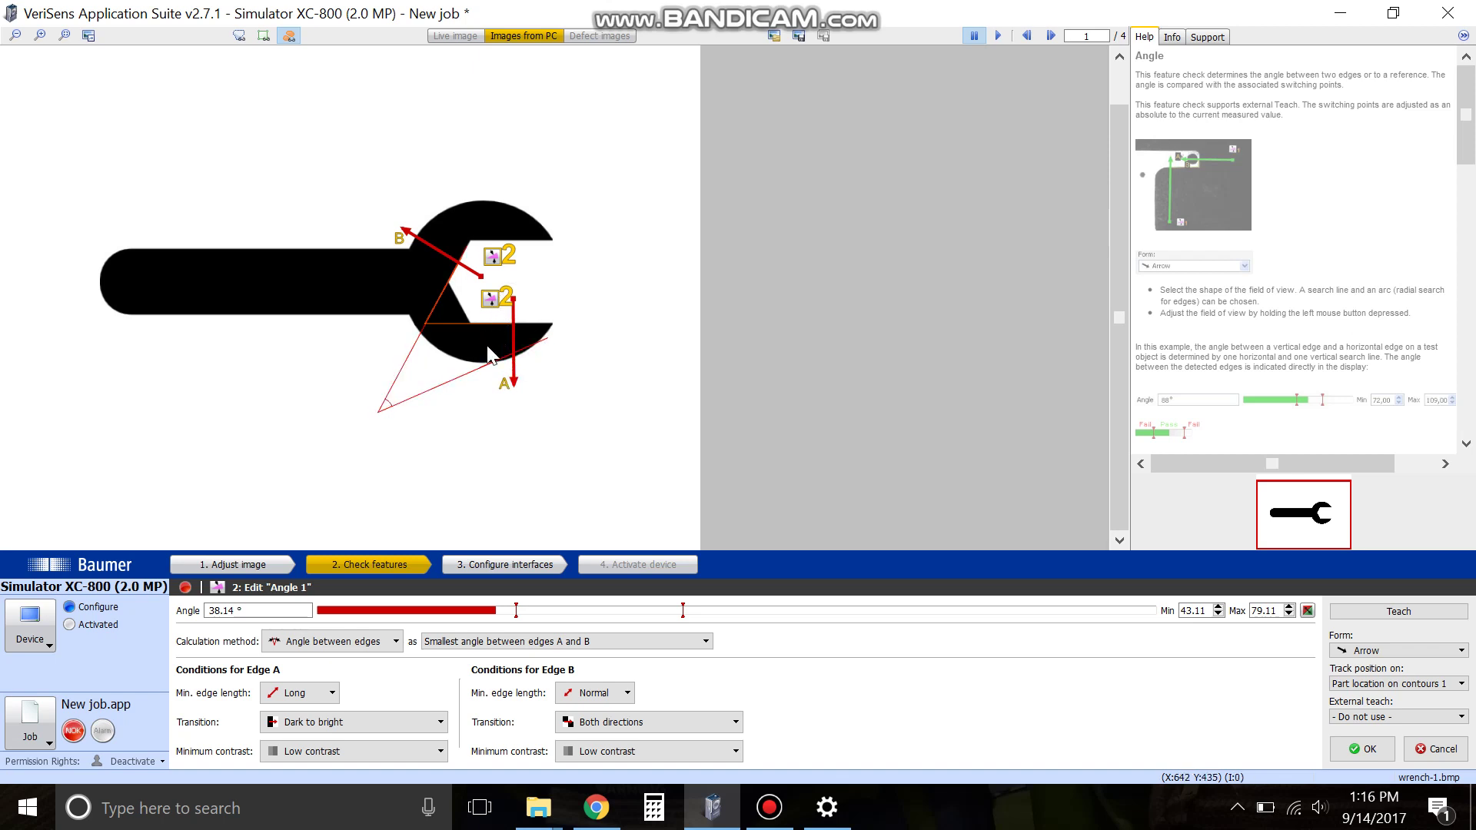
left_click(313, 731)
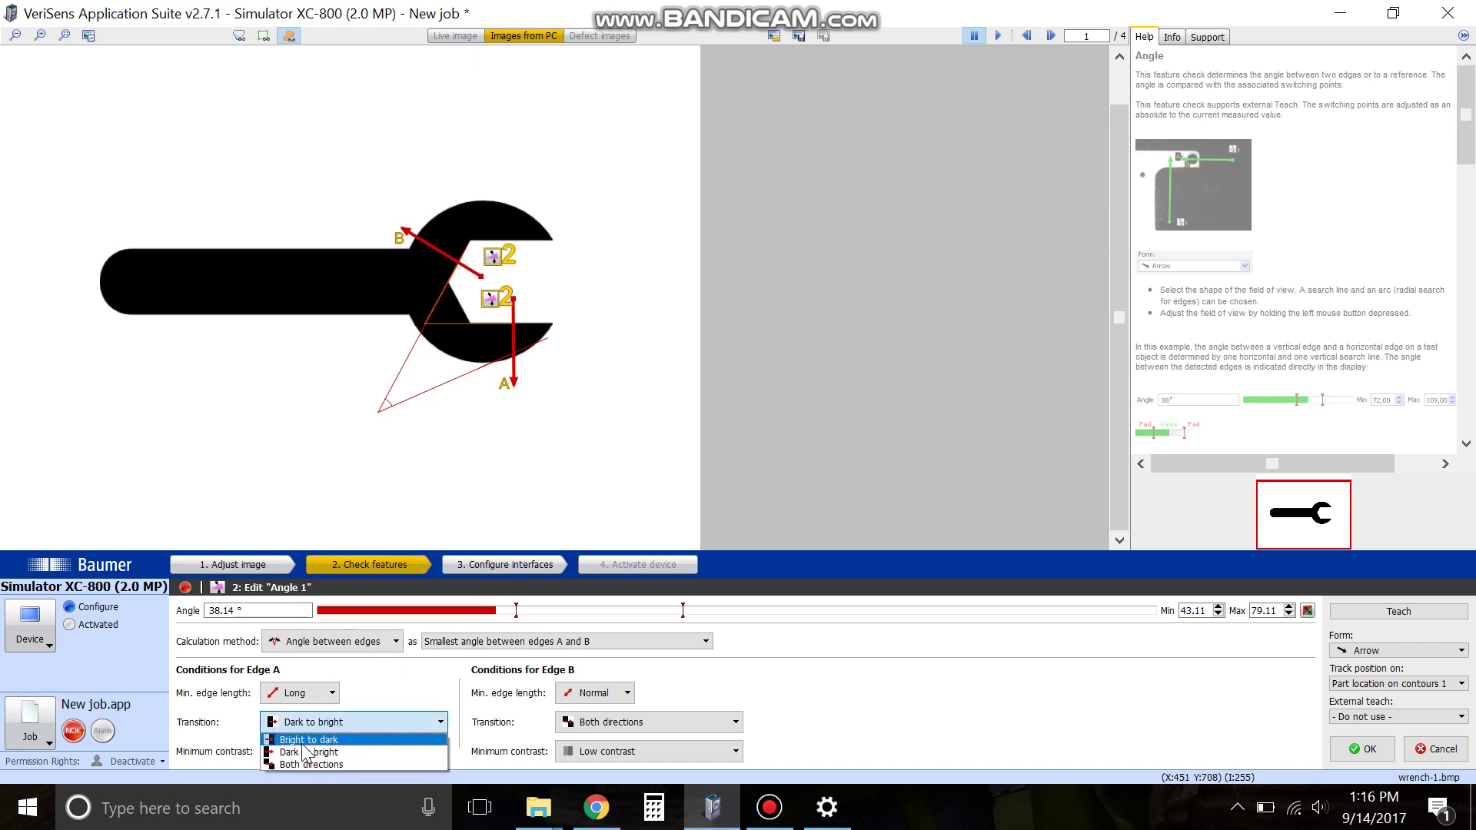
left_click(306, 739)
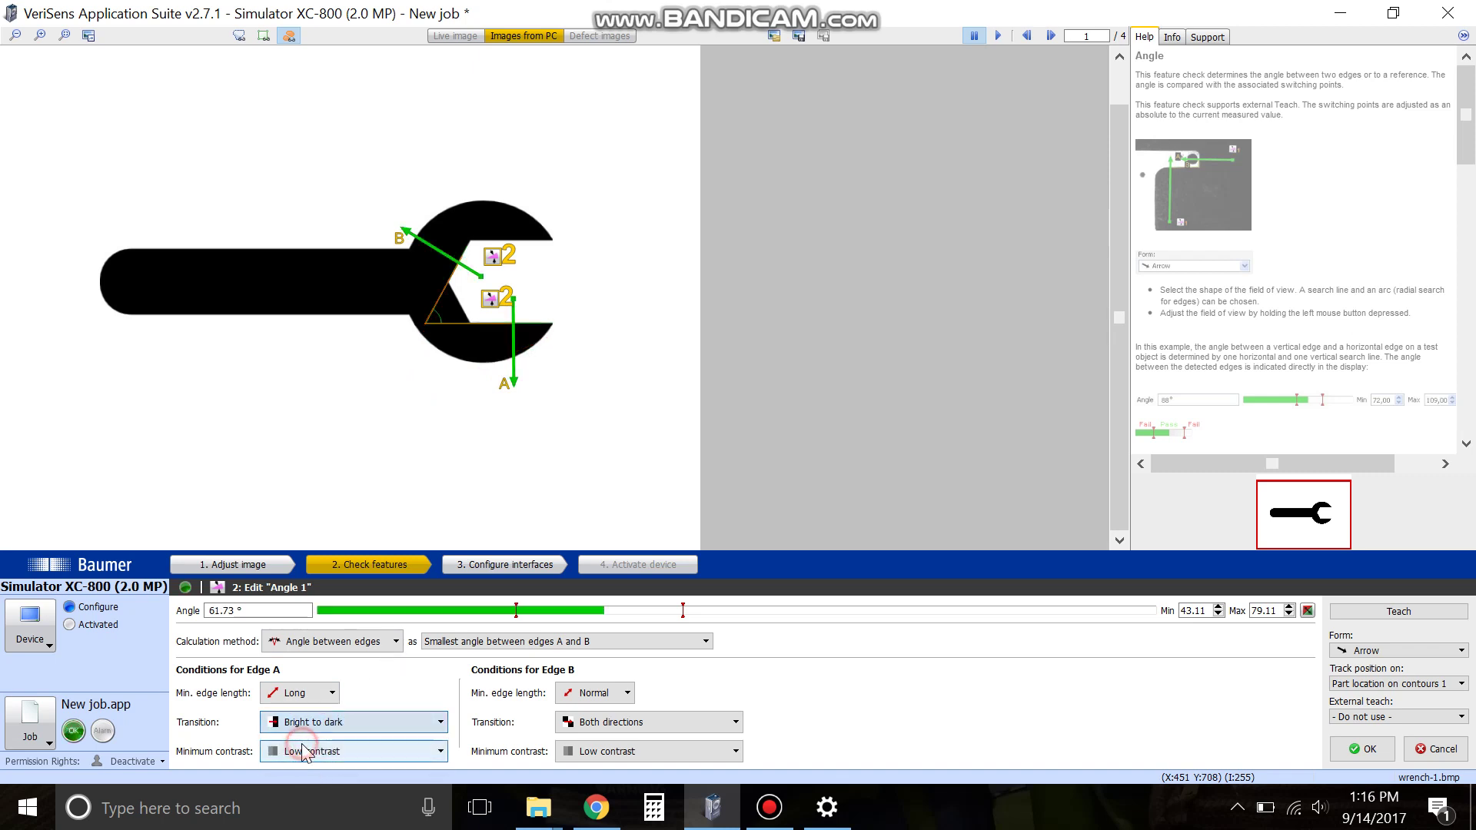
left_click(610, 721)
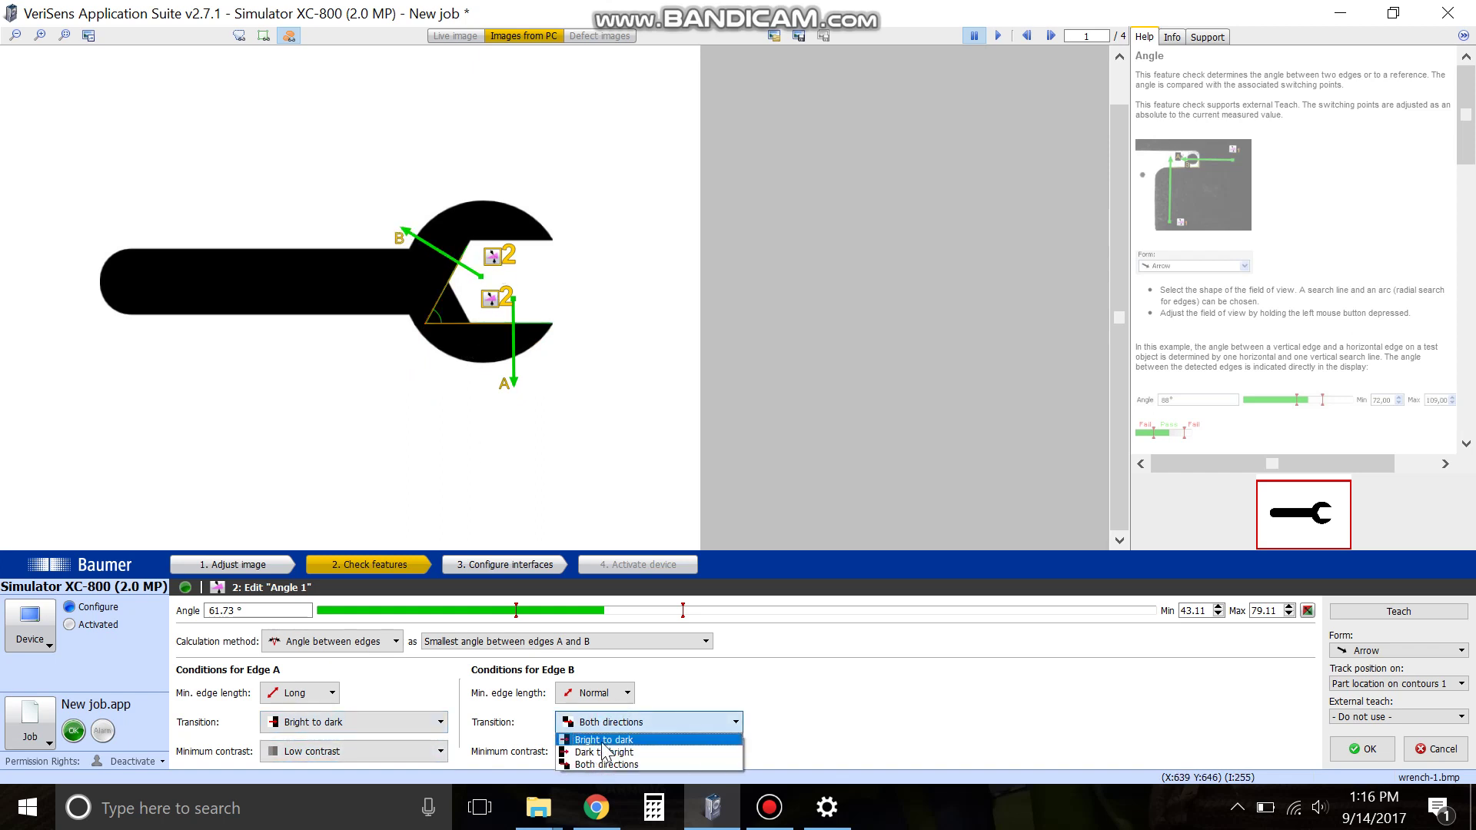
left_click(605, 741)
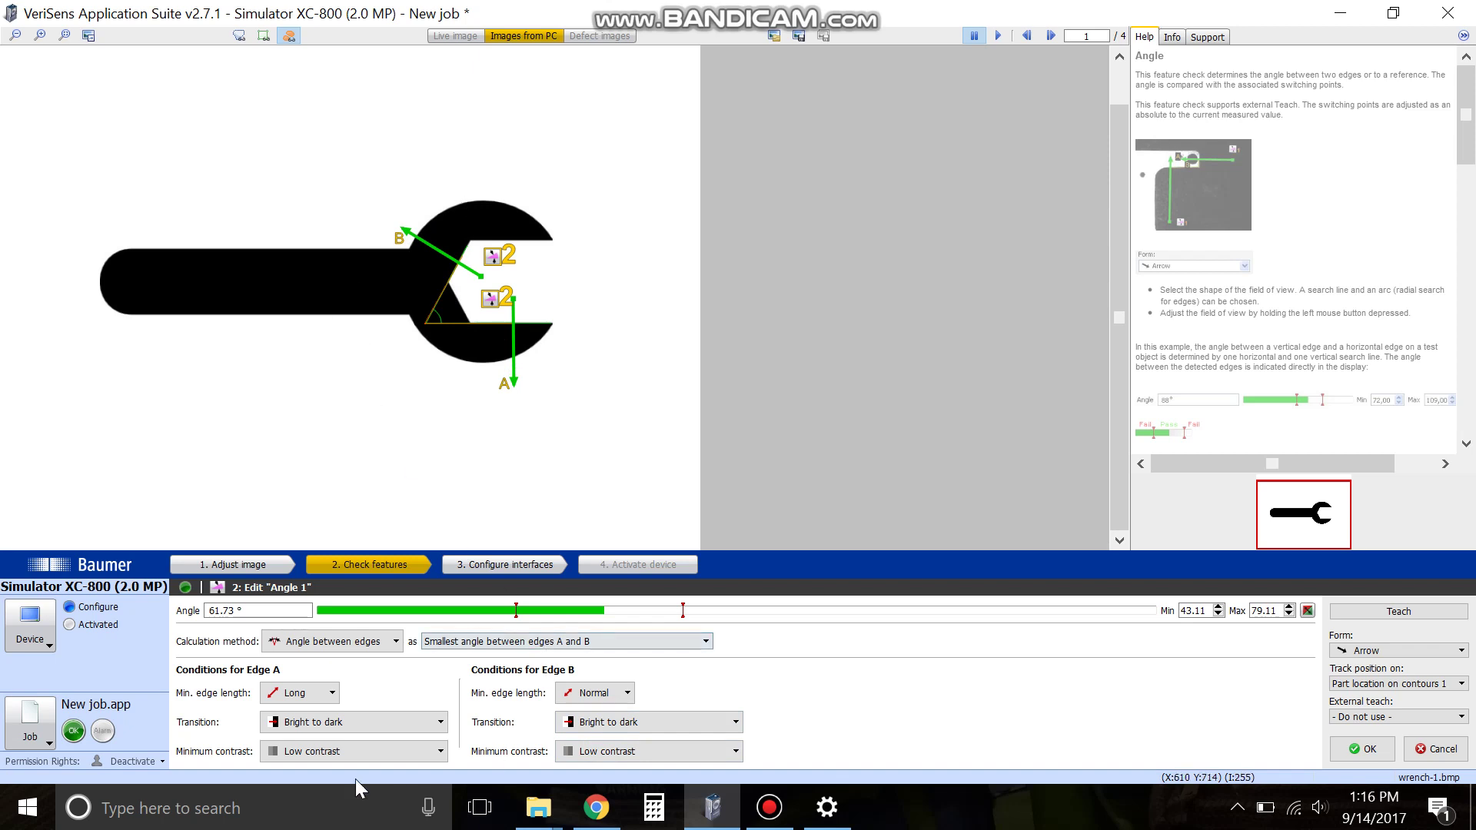
Set the minimum contrast for Edge A to High contrast
left_click(308, 753)
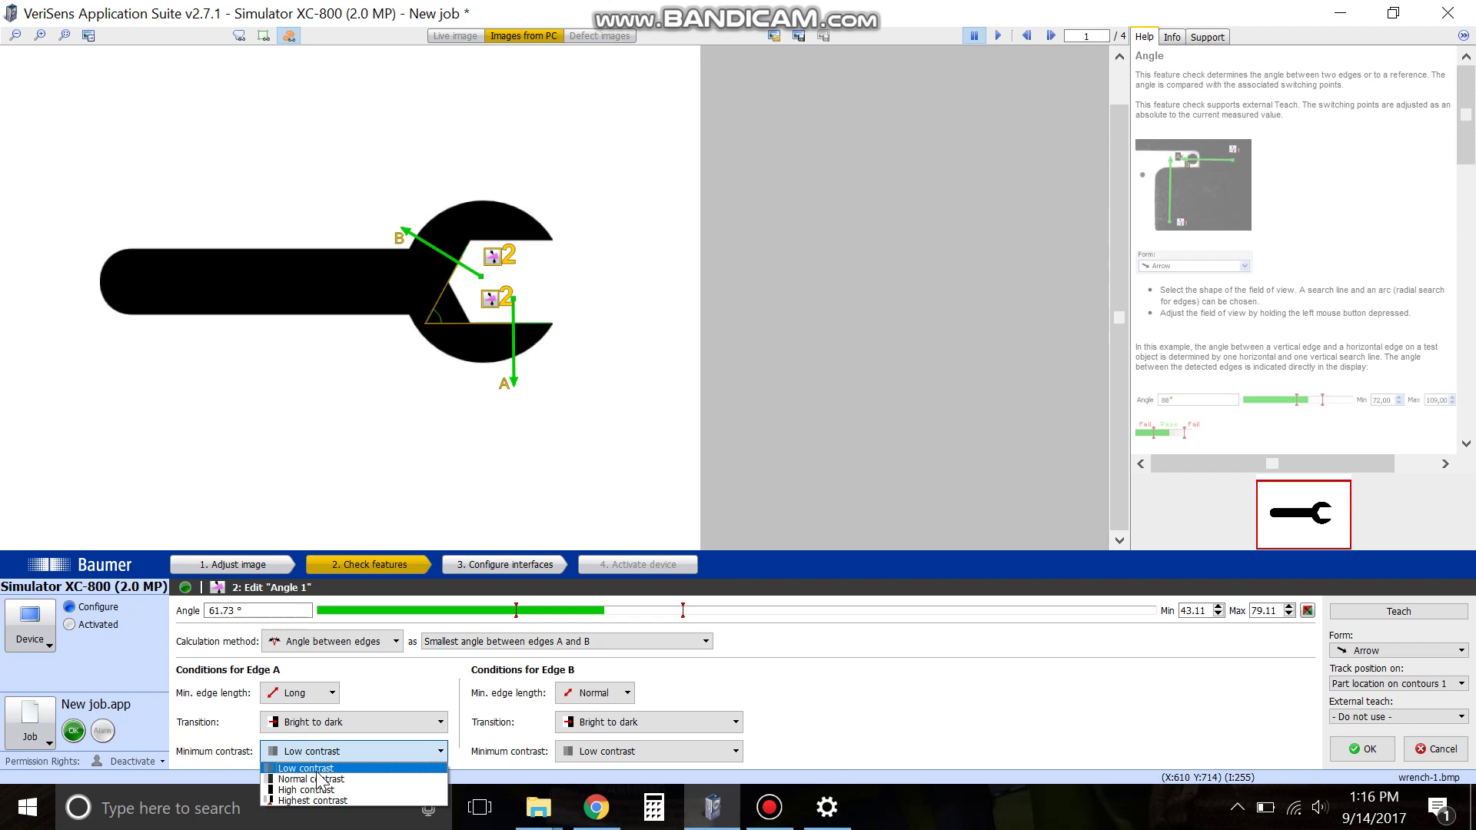
left_click(308, 768)
left_click(372, 753)
left_click(329, 791)
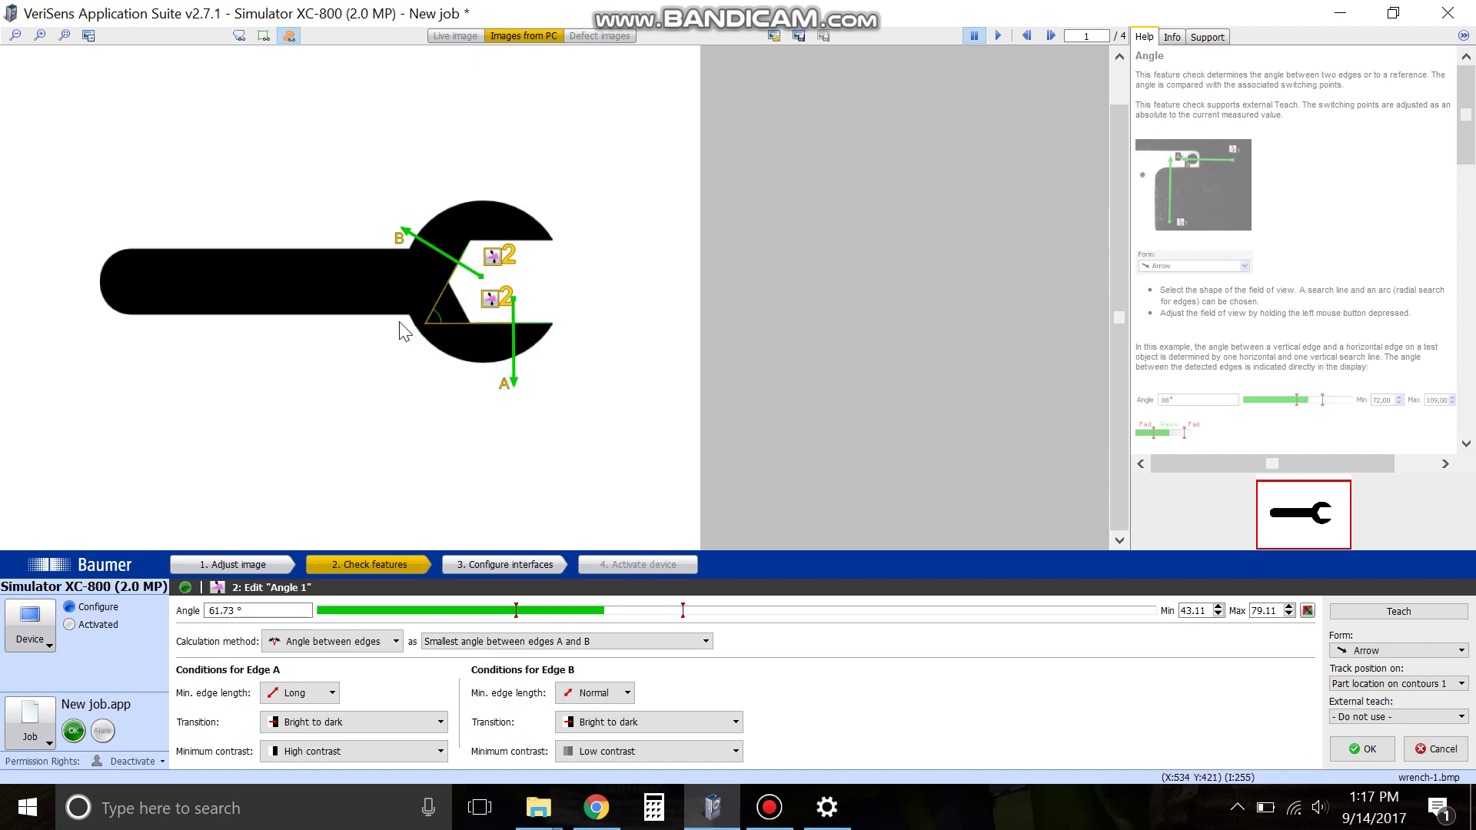
Try the clockwise and counter clockwise angle options, restore Smallest angle between edges A and B, and accept the angle check
left_click(561, 643)
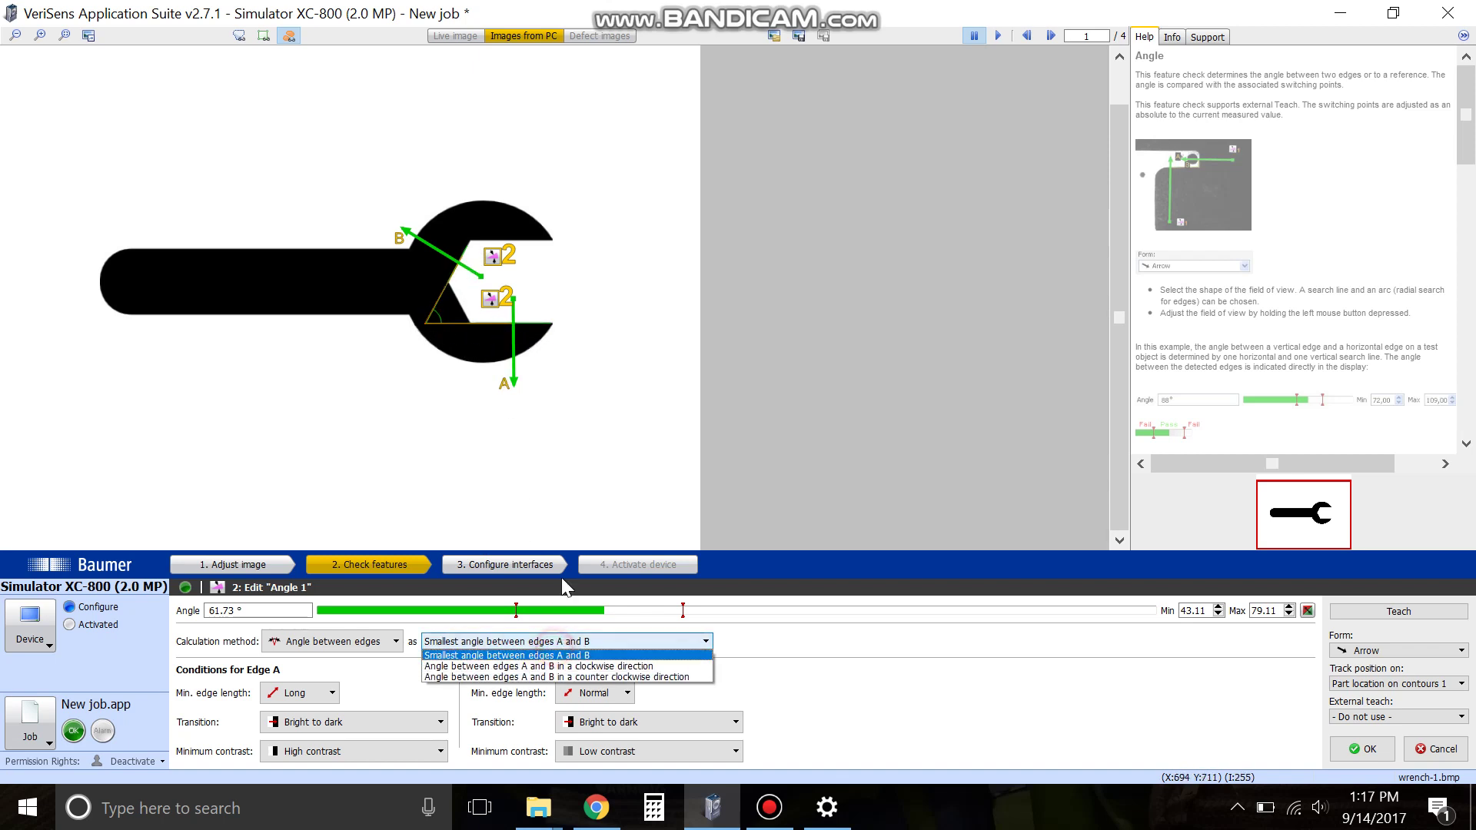
left_click(536, 666)
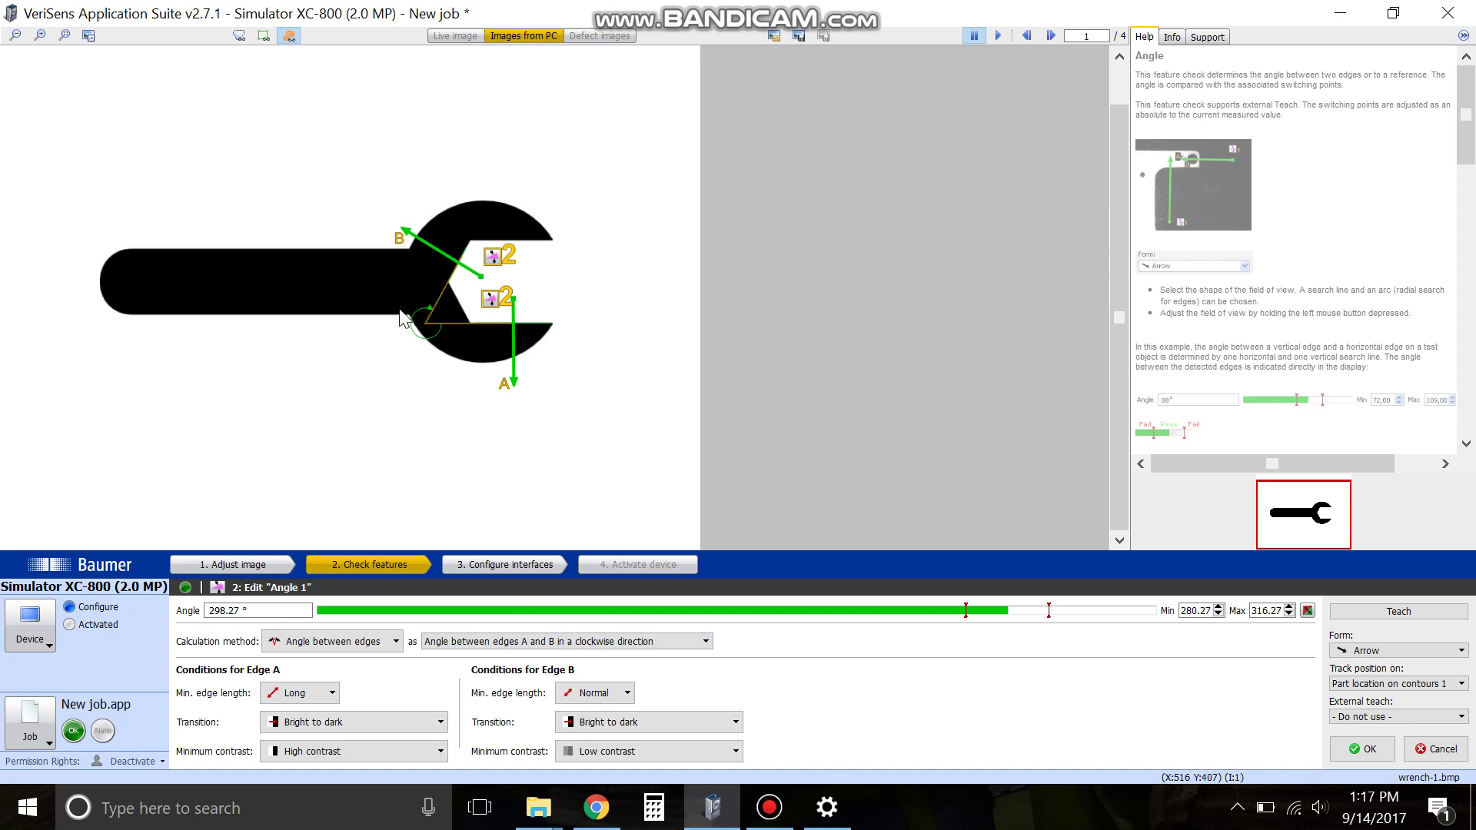
left_click(596, 643)
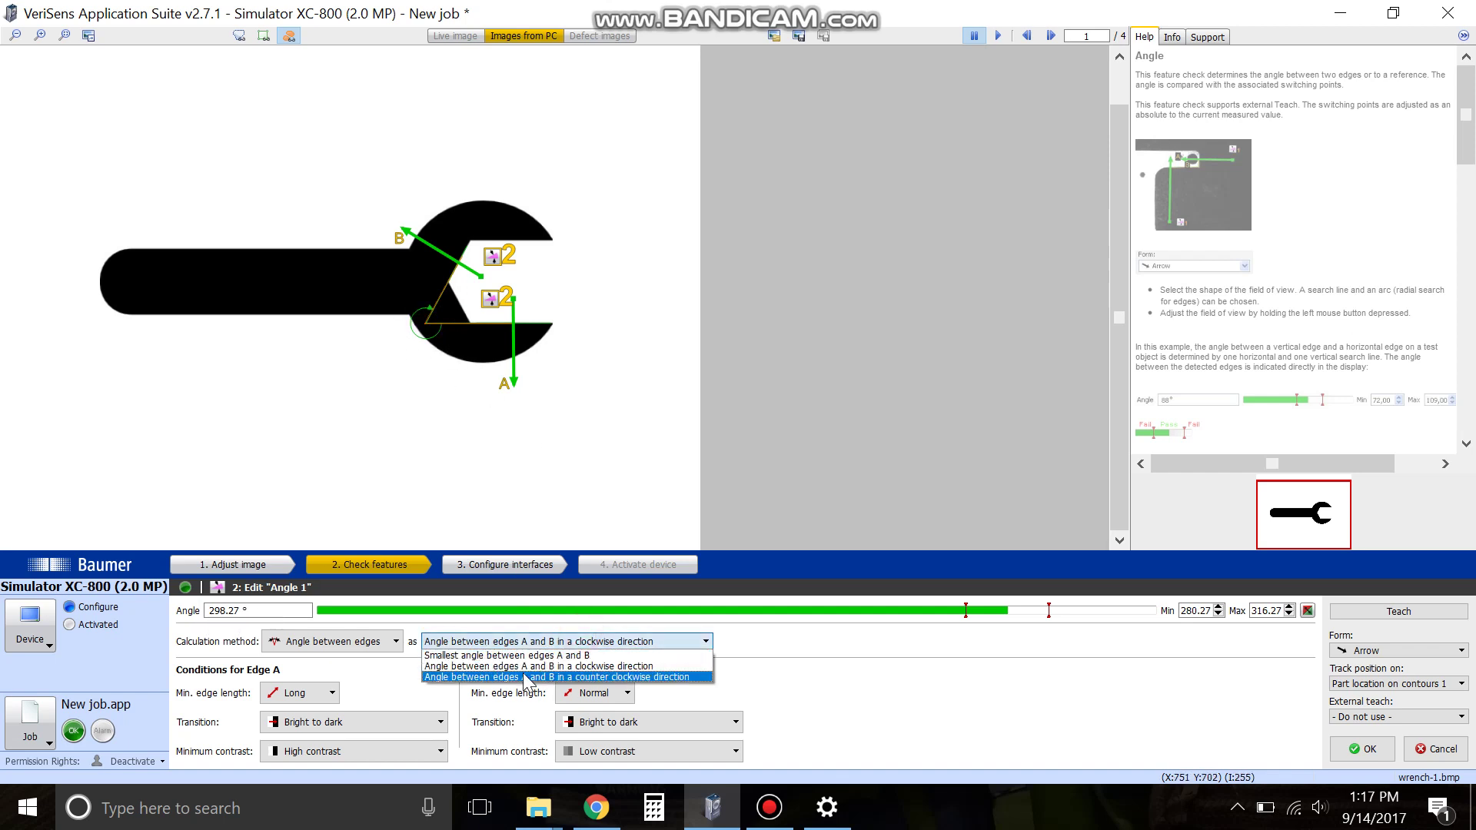
left_click(523, 678)
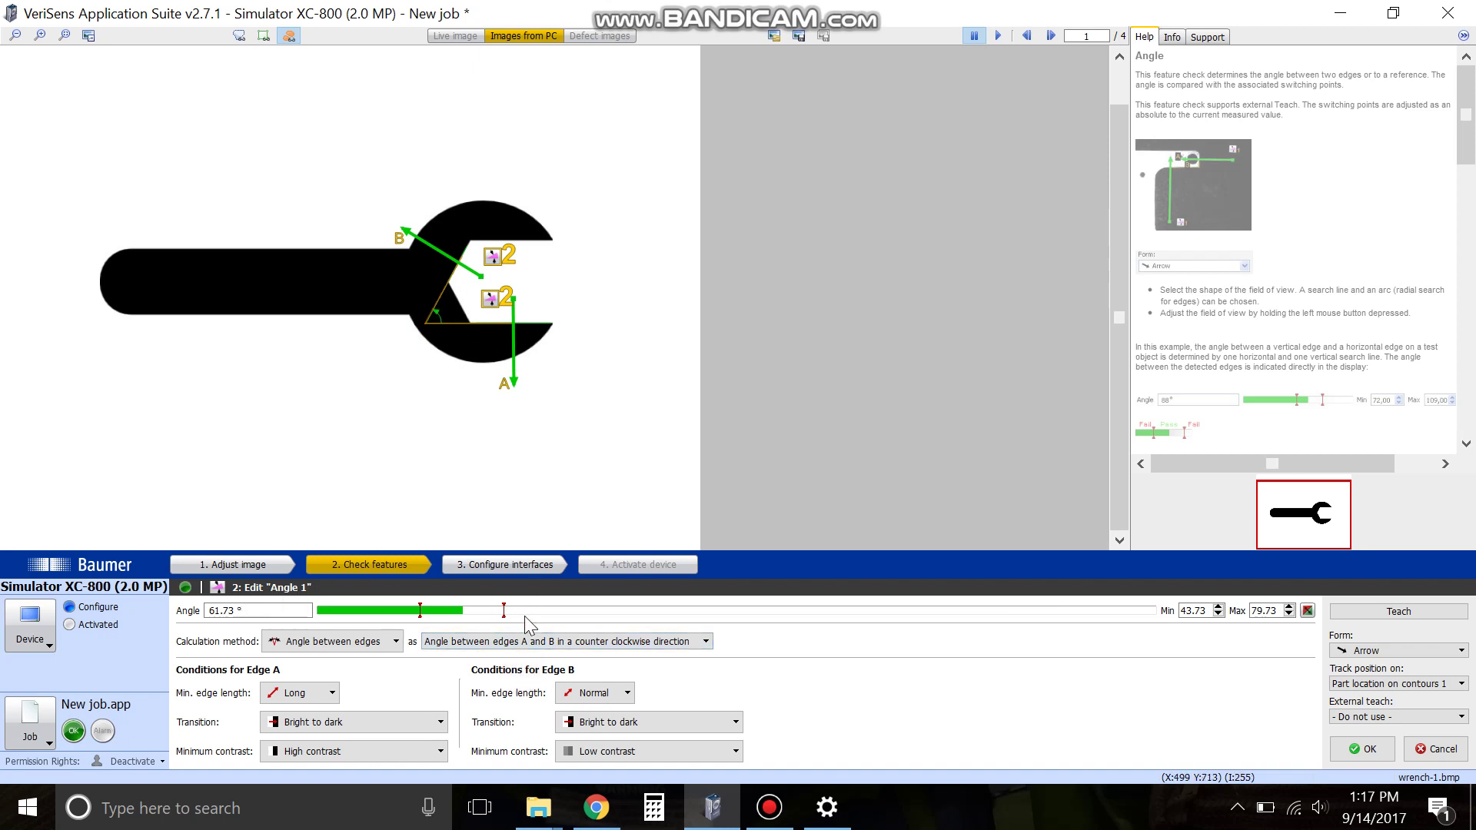
left_click(508, 641)
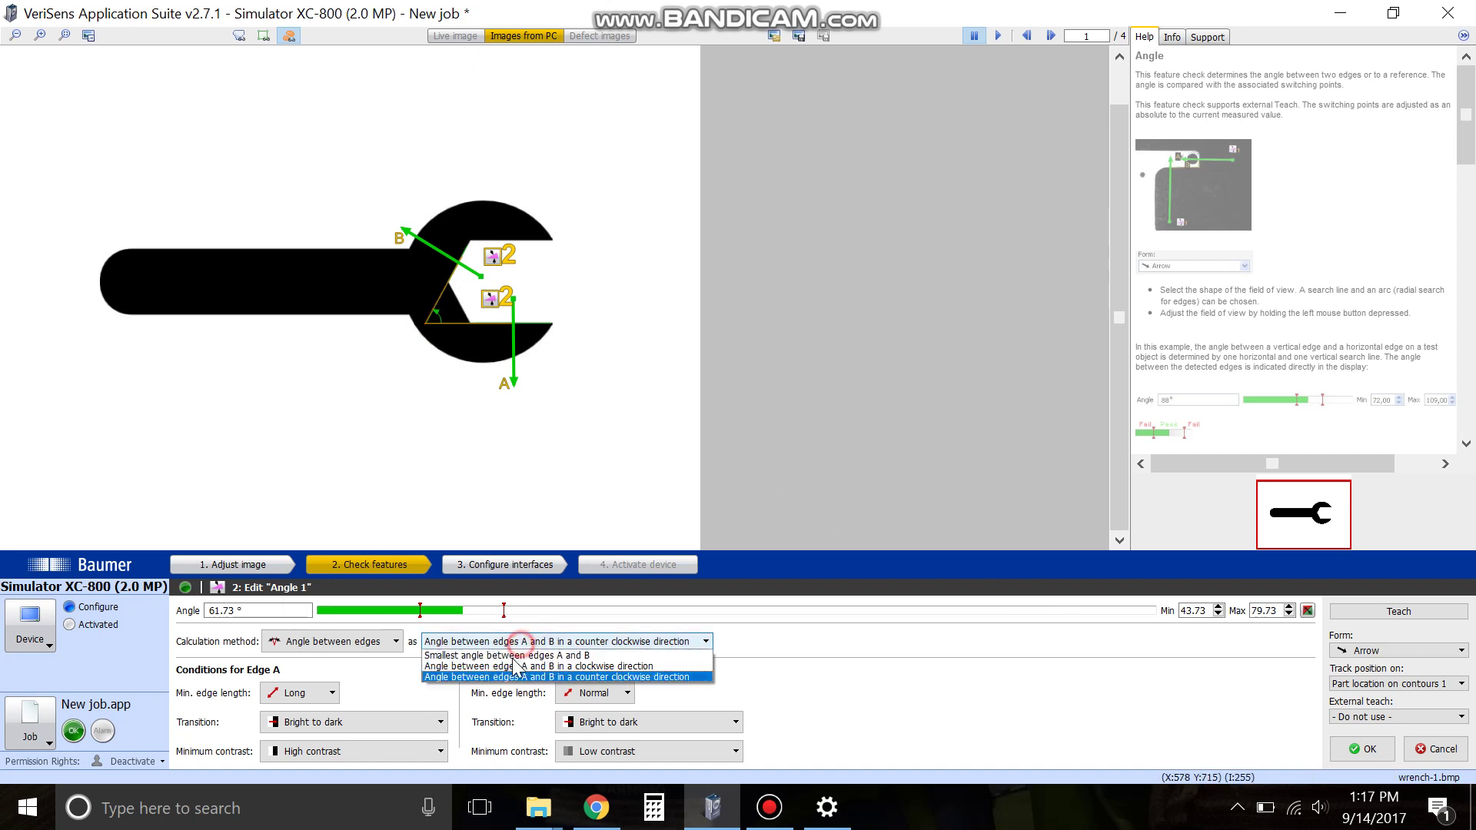
left_click(471, 657)
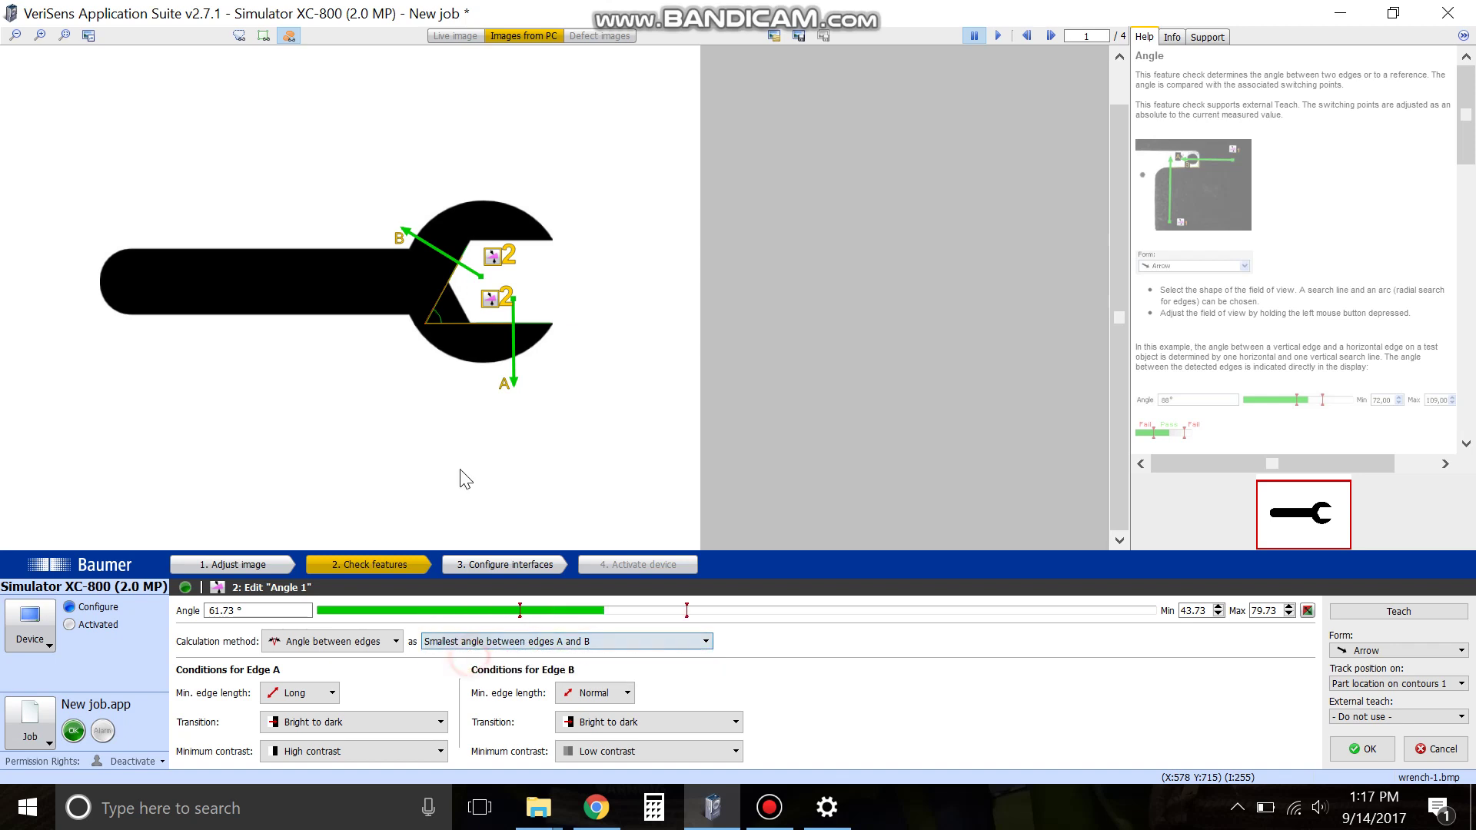
left_click(1369, 750)
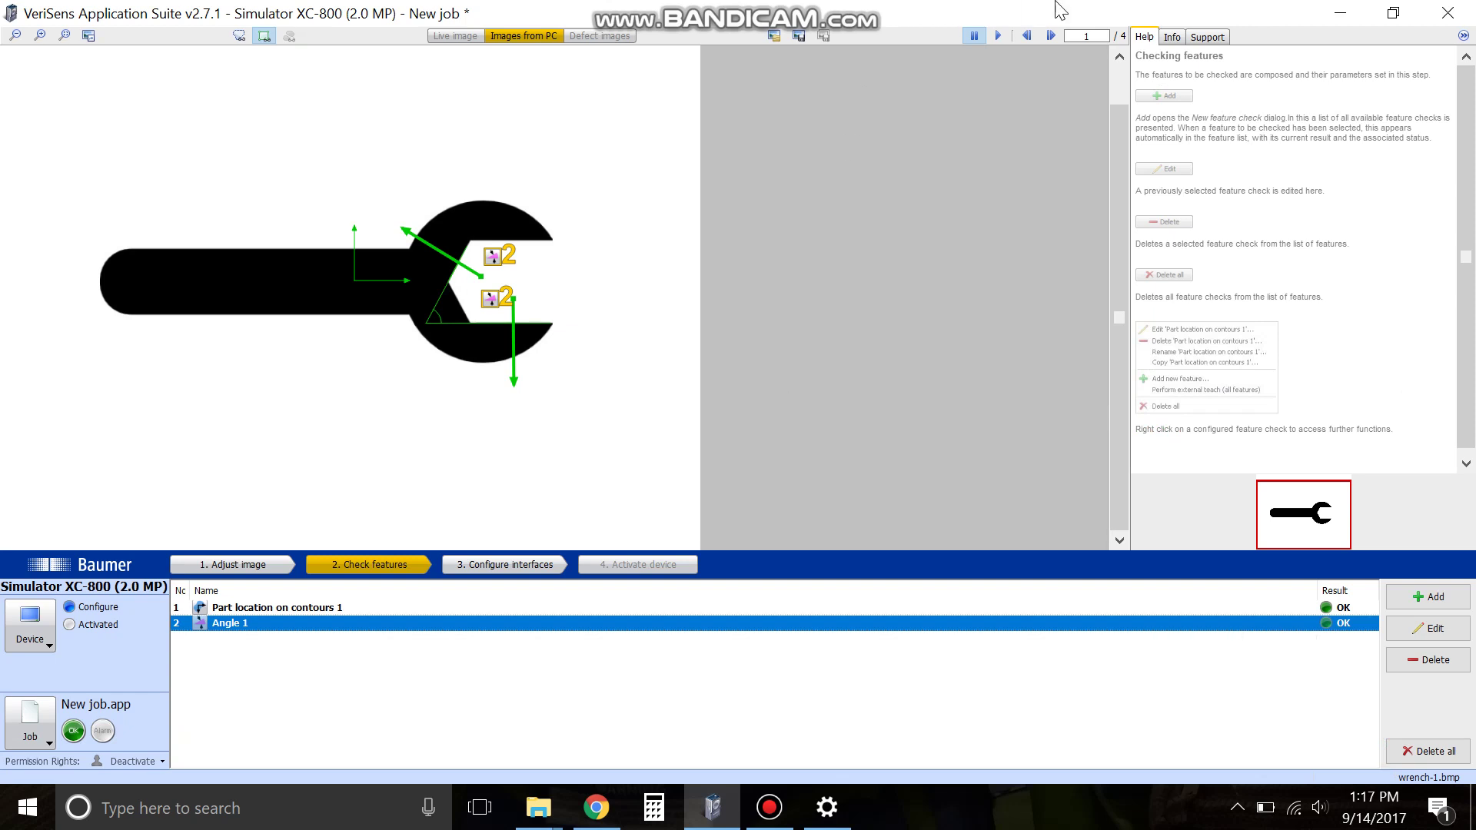
Step through all four wrench images to check the part location and angle features on each, ending back at image 1
left_click(1051, 36)
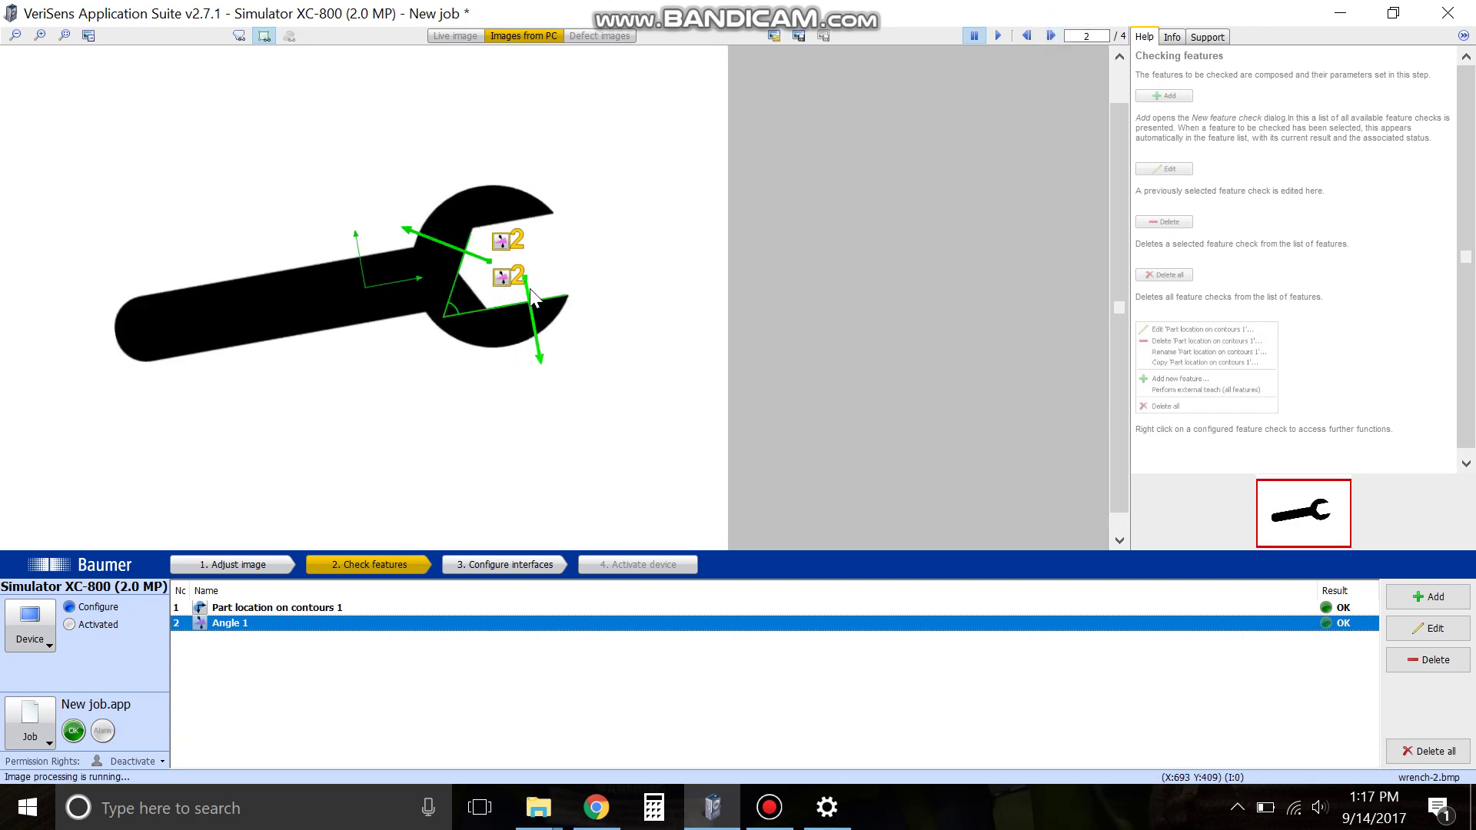
left_click(274, 609)
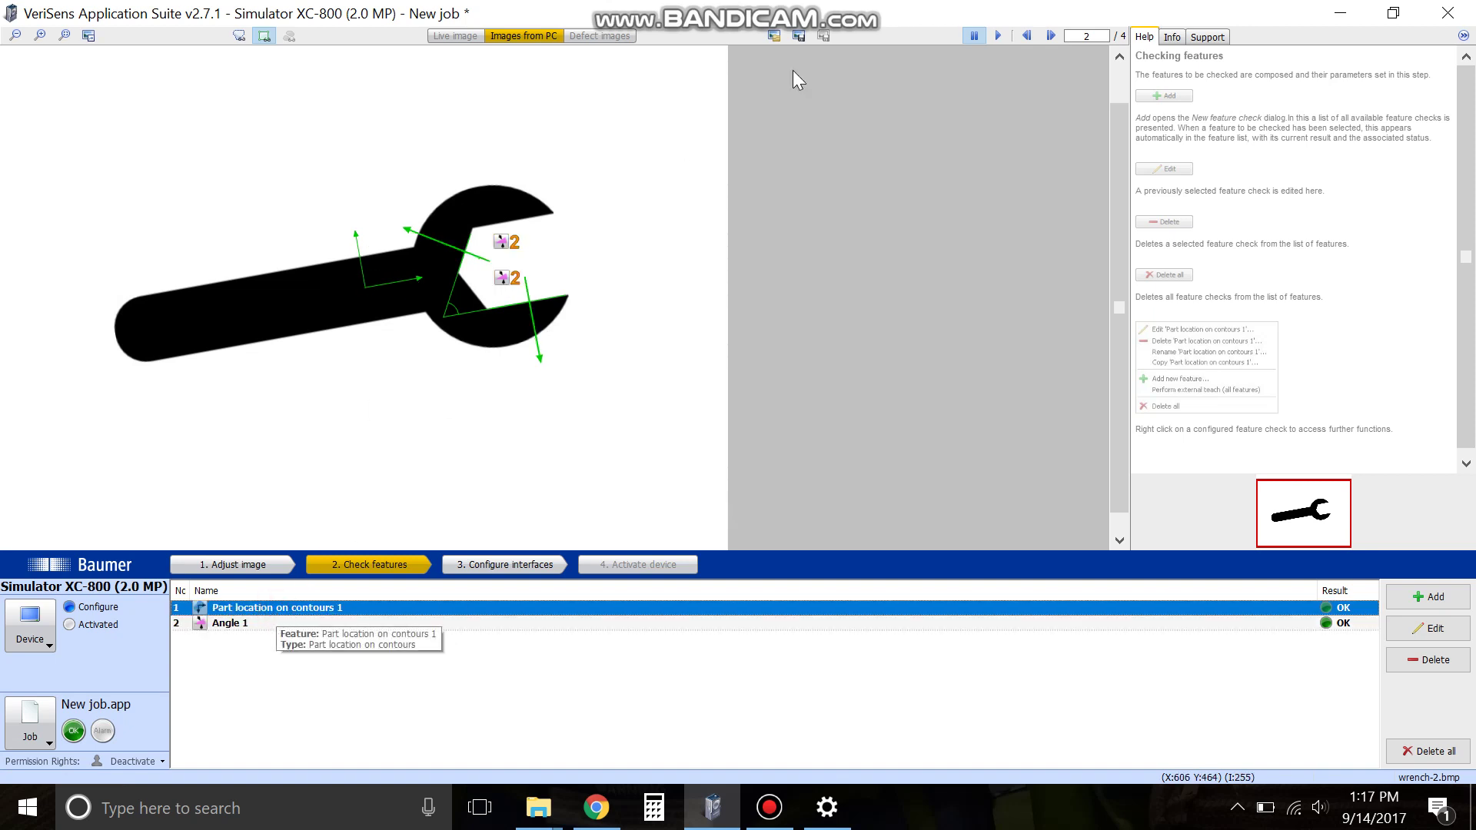
left_click(1050, 35)
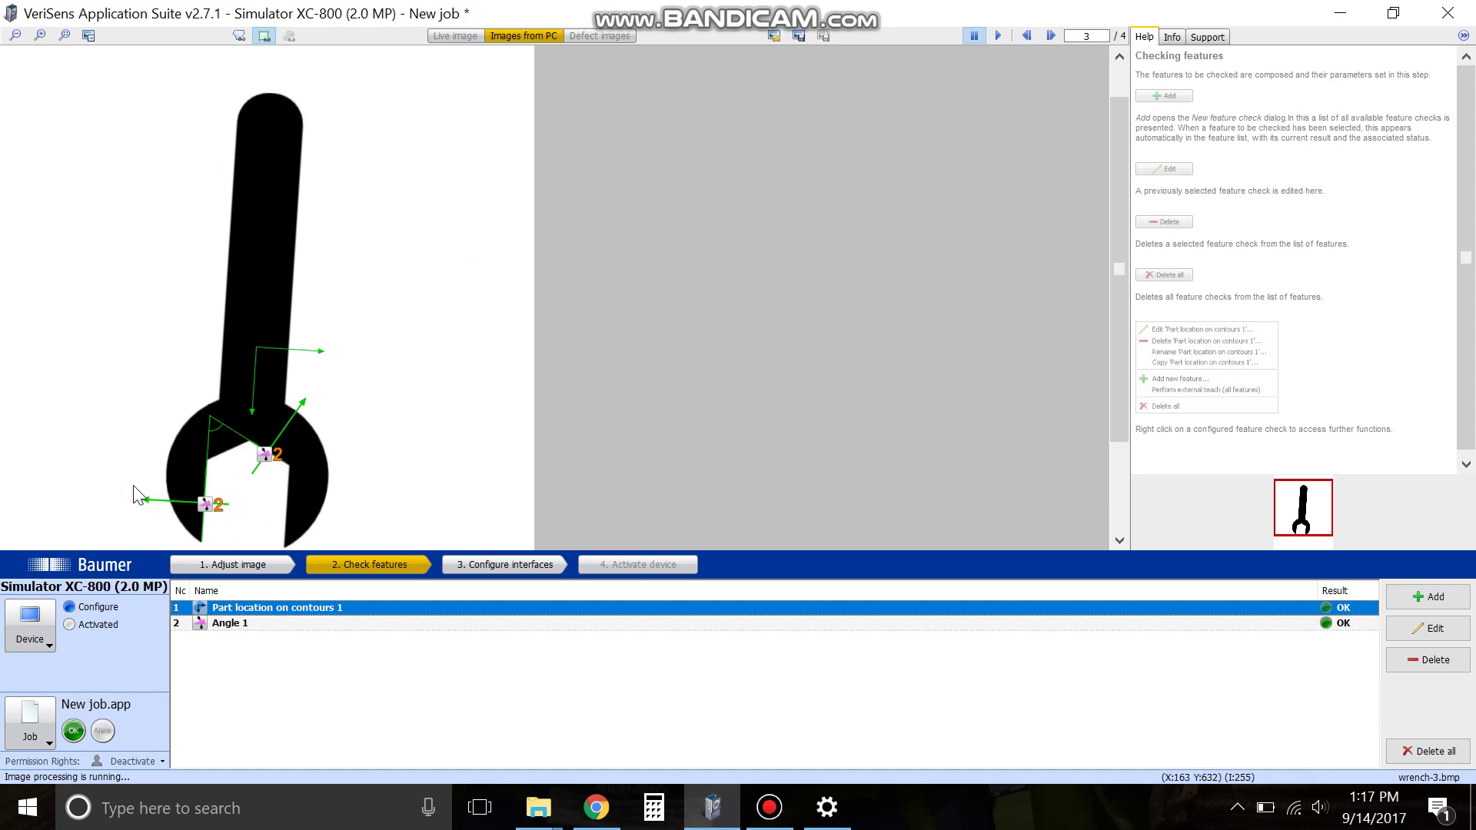
left_click(1050, 35)
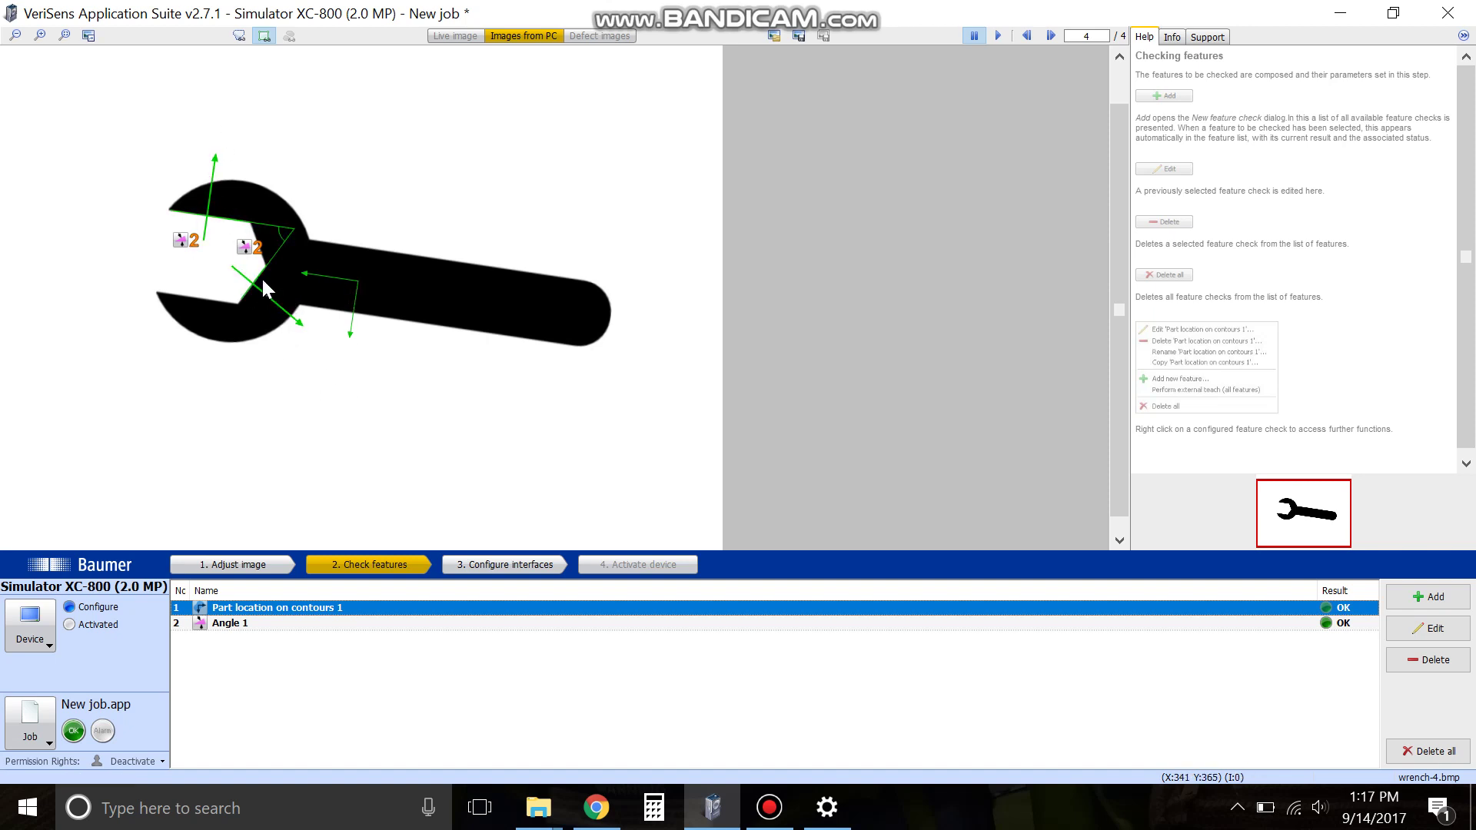
left_click(1051, 35)
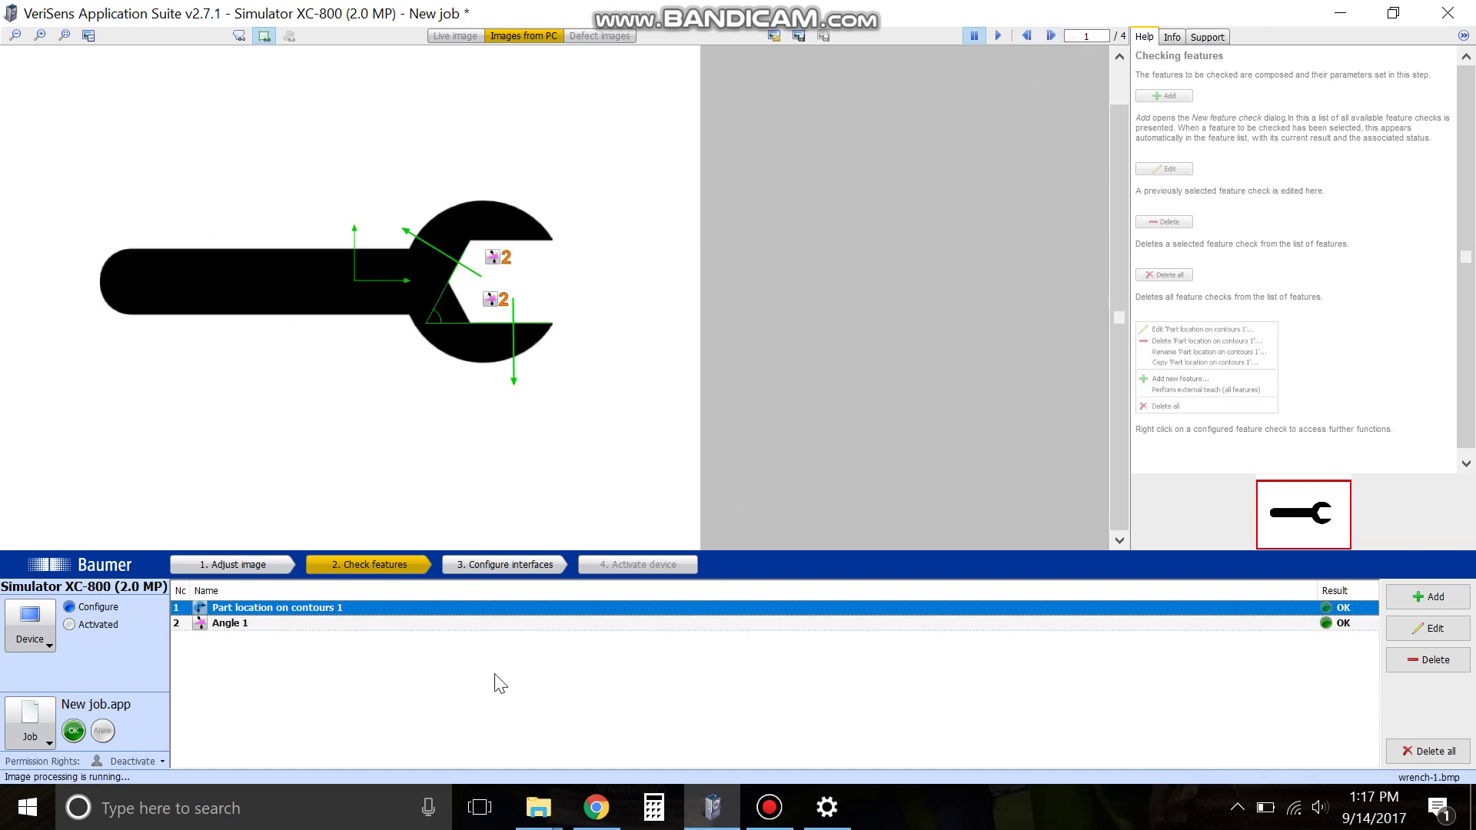